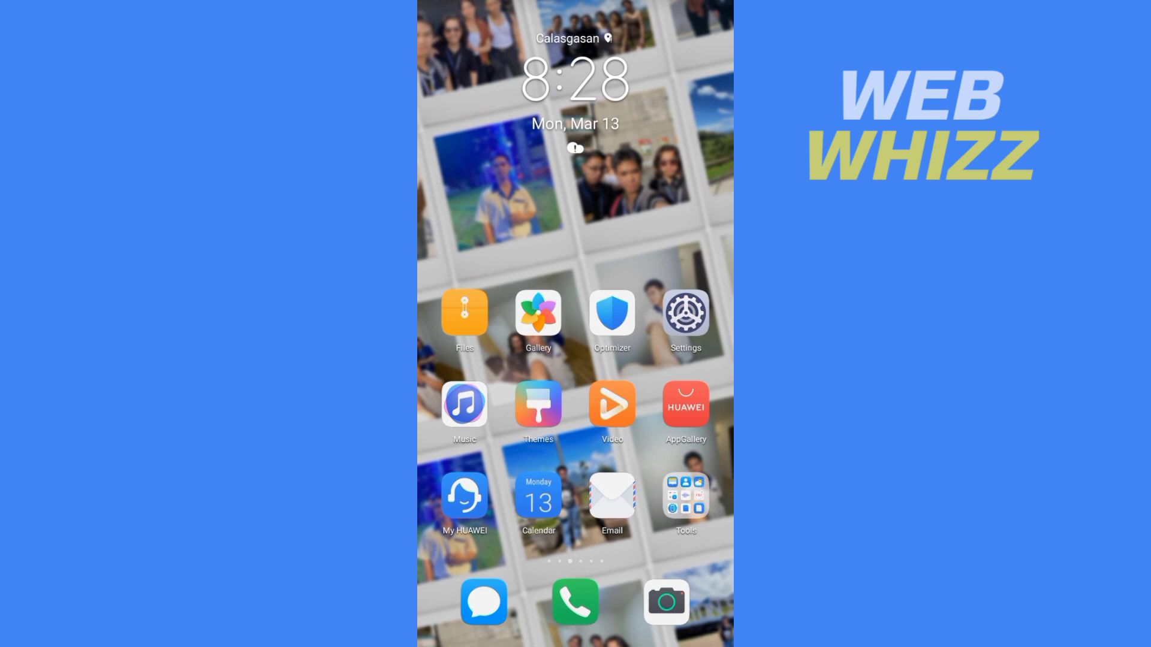
- Swipe to the home-screen page showing Chrome, Zoom, YouTube and Spotify
drag(659, 360, 479, 360)
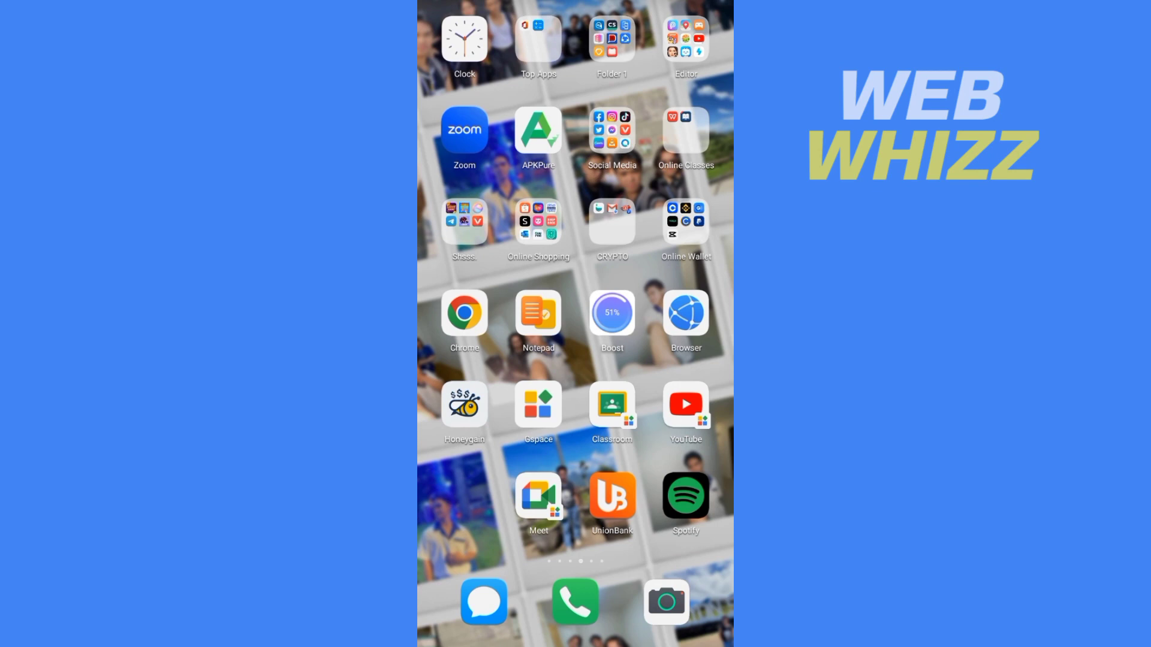
- Google 'steam' in Chrome and open the Steam store result
click(465, 312)
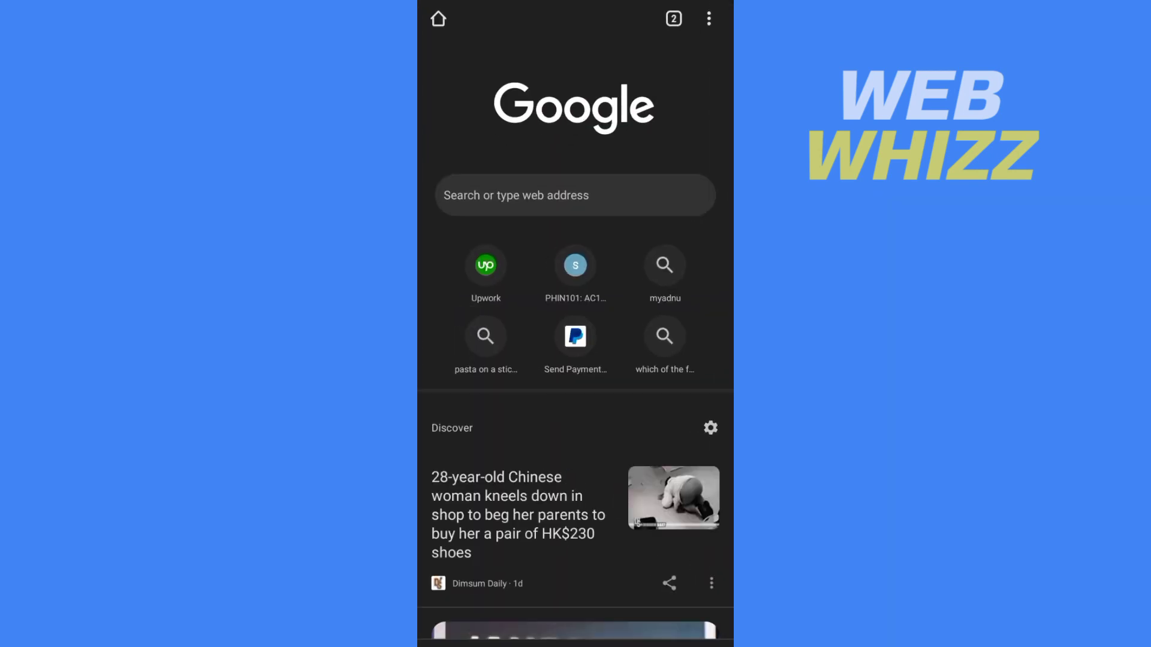
click(633, 196)
text(s)
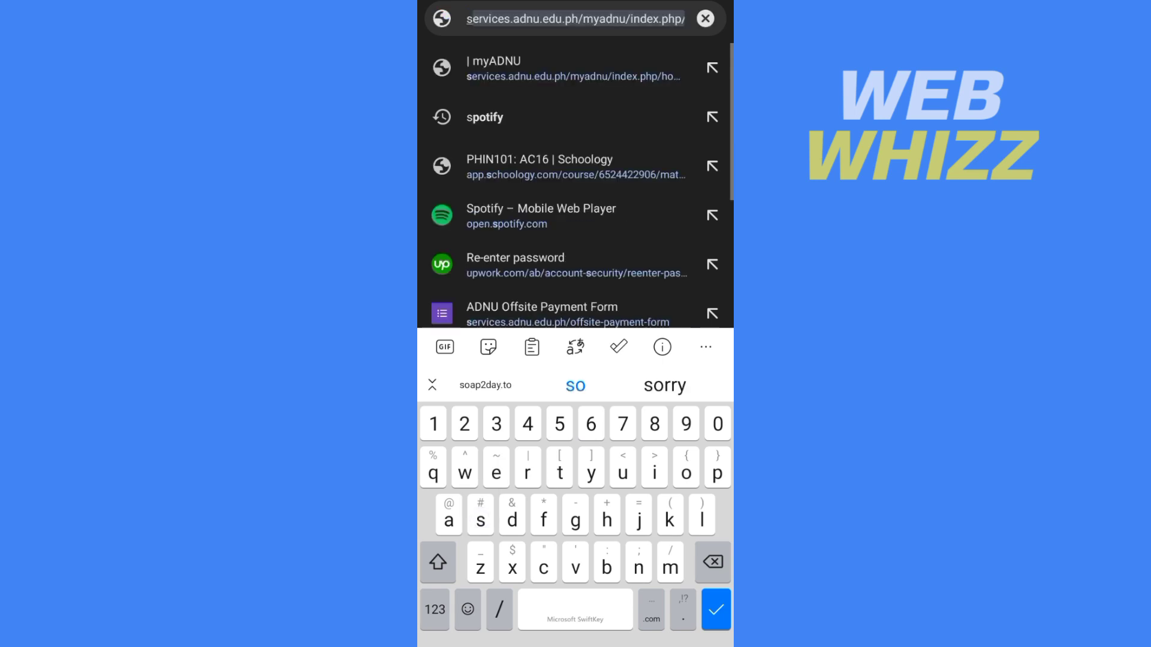
text(team)
key(Return)
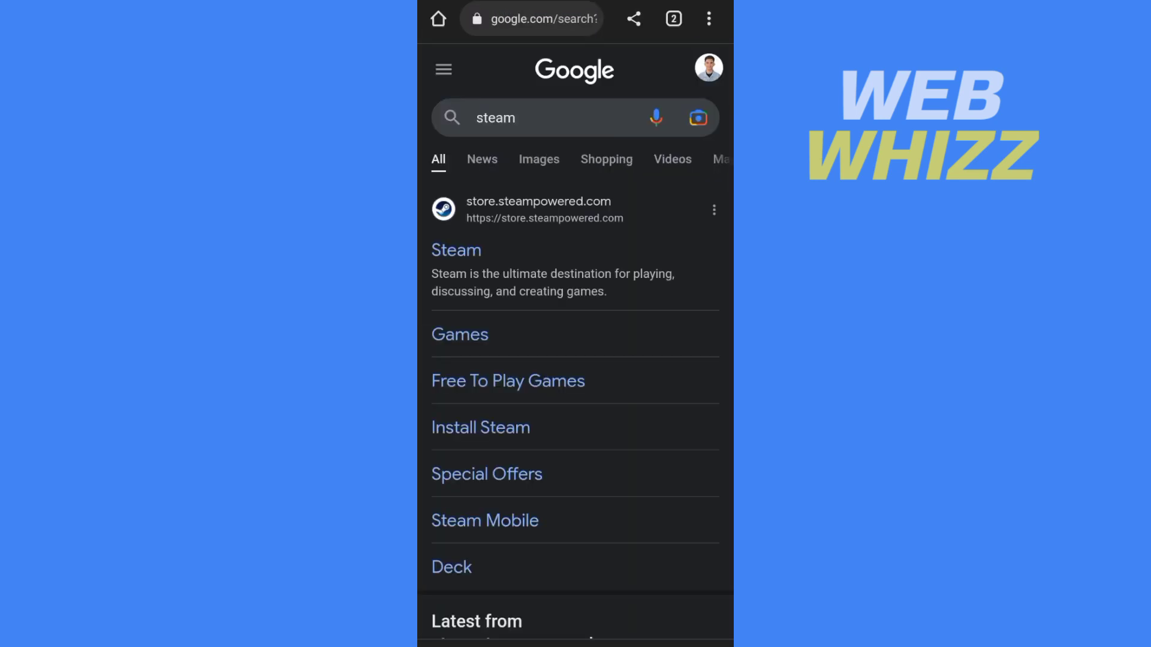
click(472, 258)
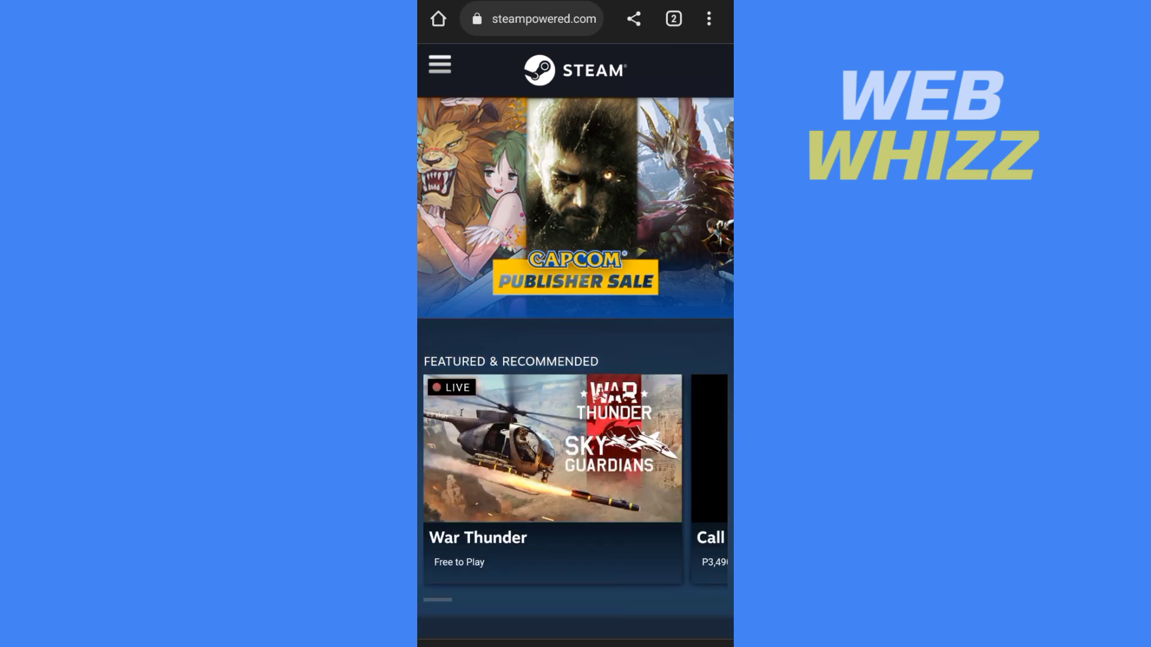
- Use the Steam site's menu to reach the Login page
click(440, 64)
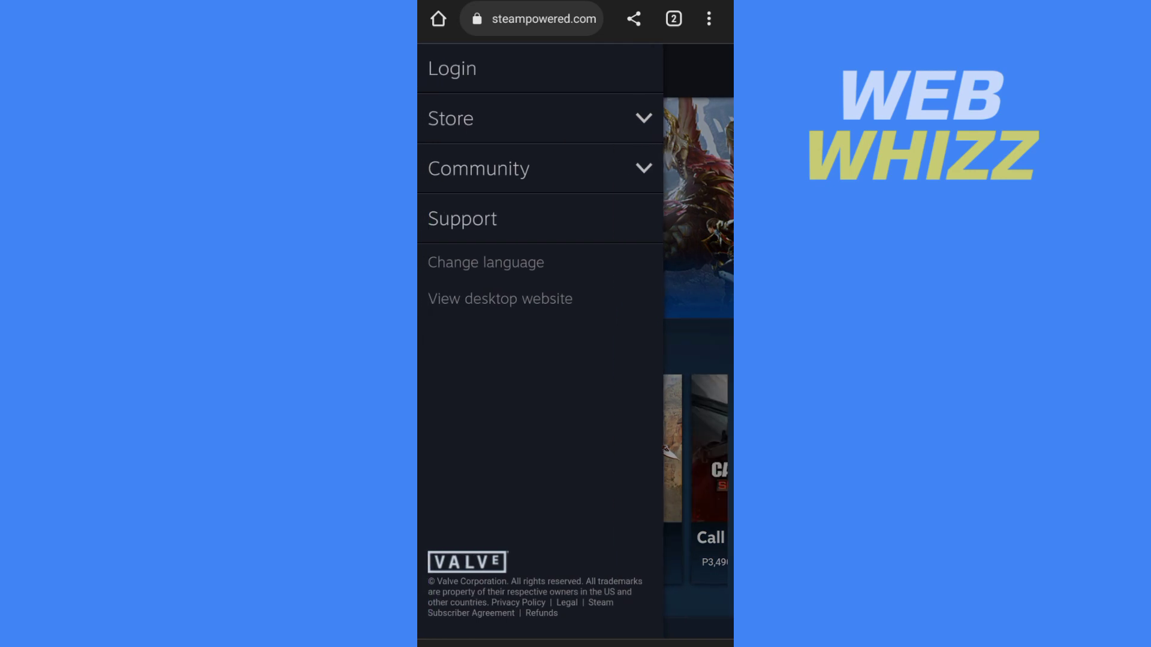
click(588, 70)
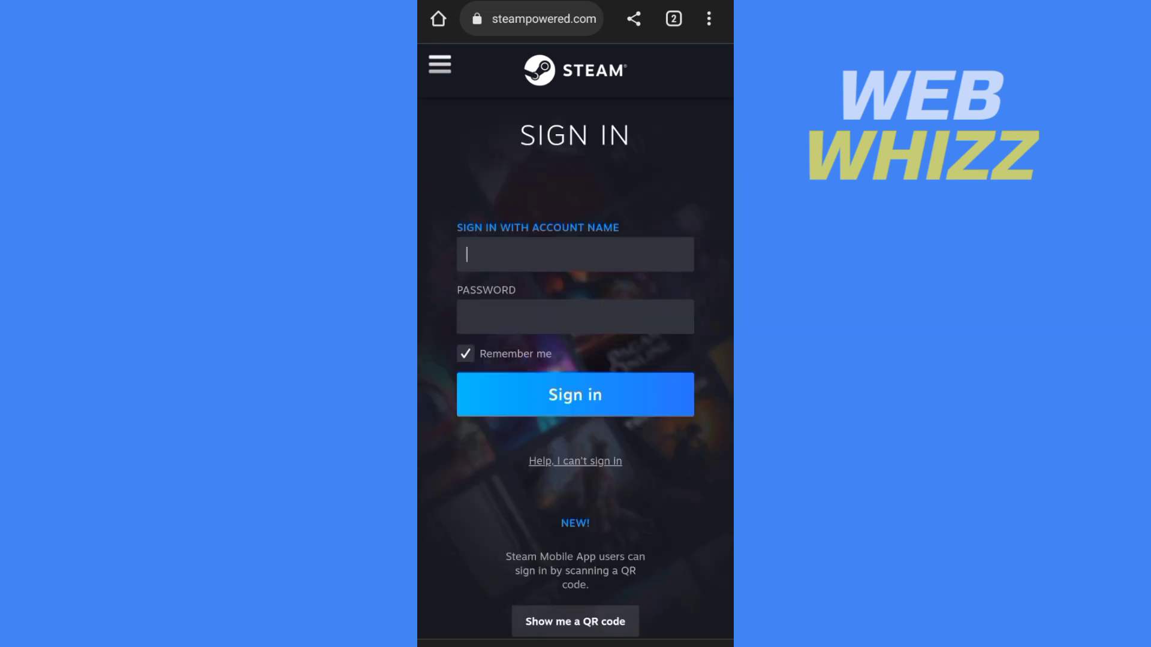
click(624, 260)
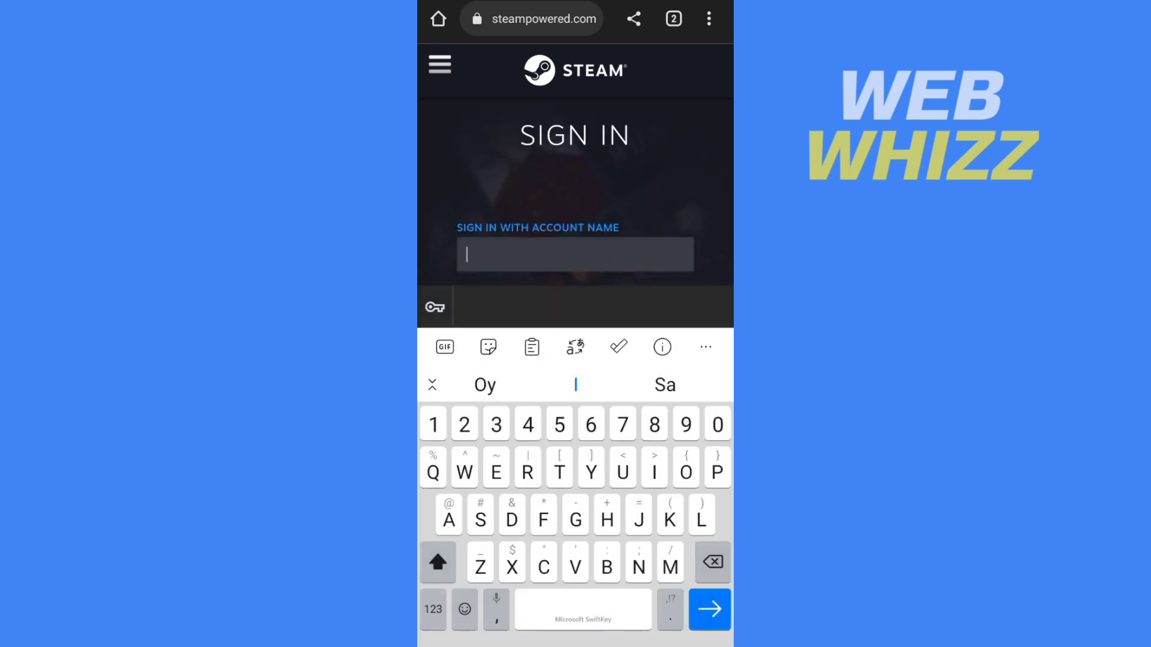
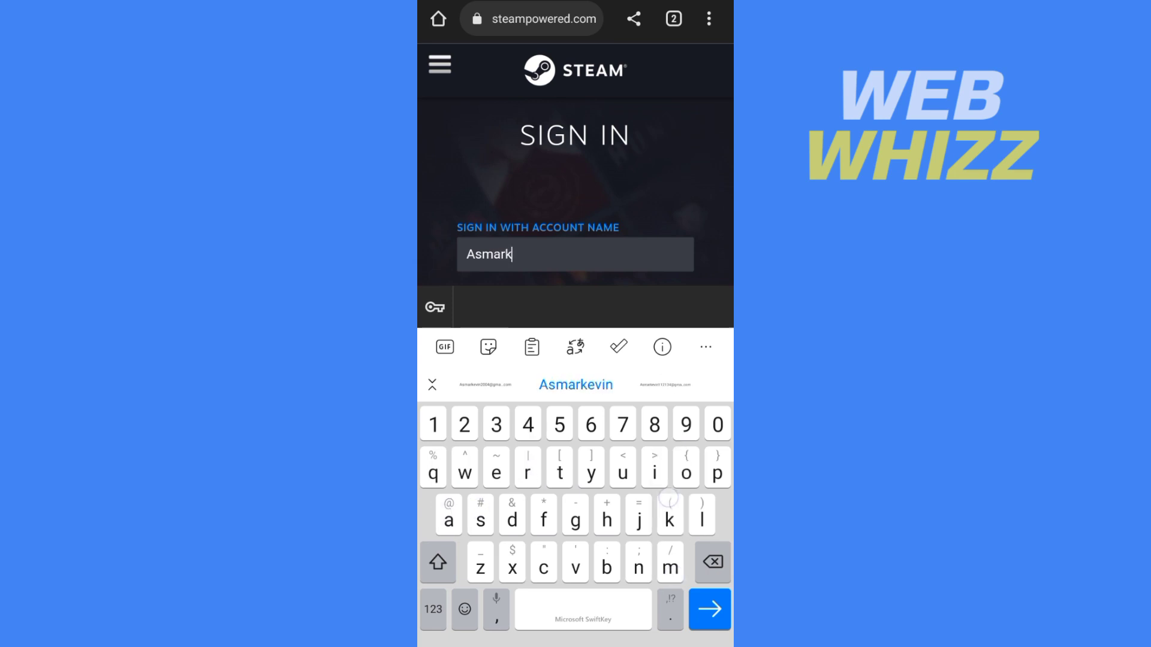
key(Escape)
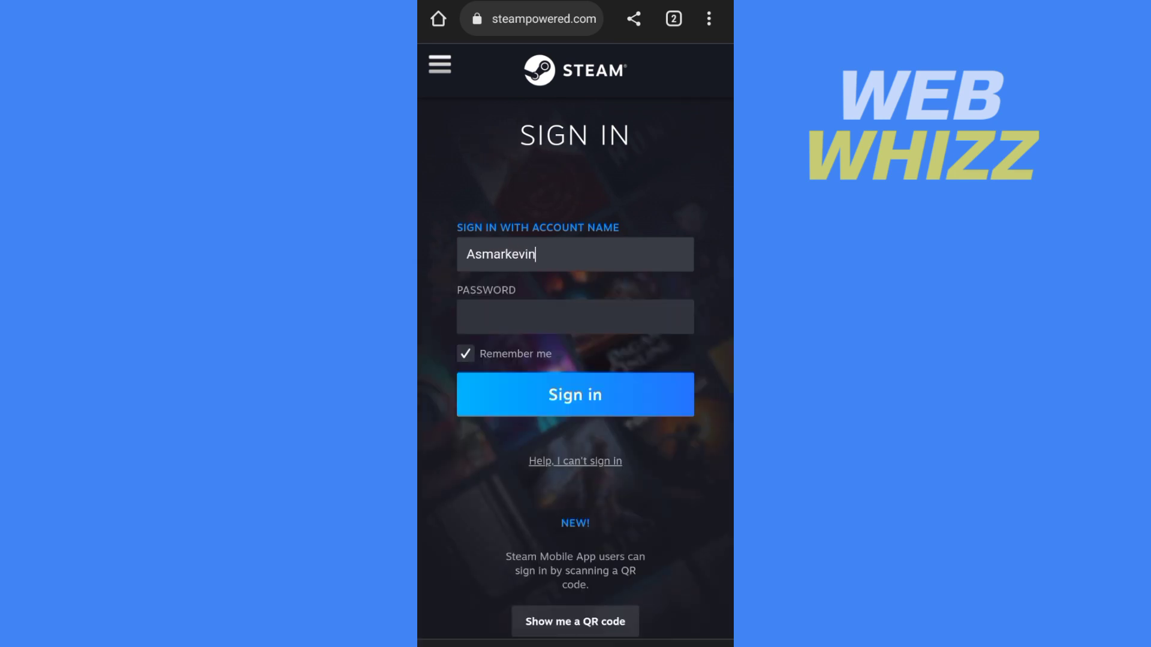
click(631, 318)
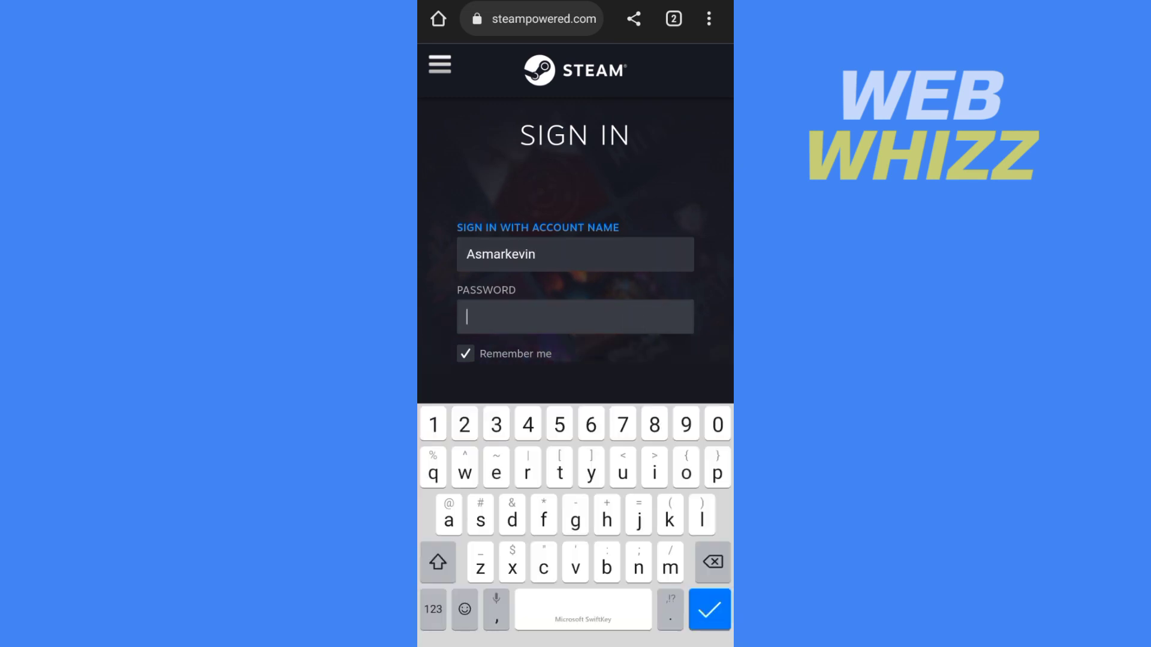
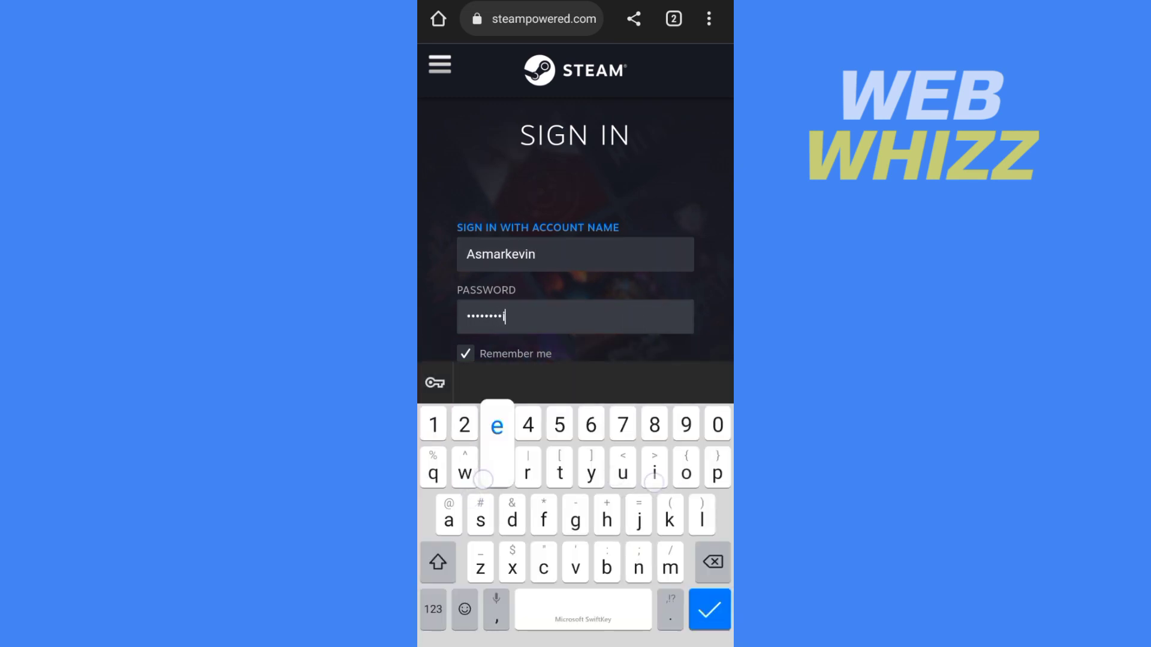
click(709, 610)
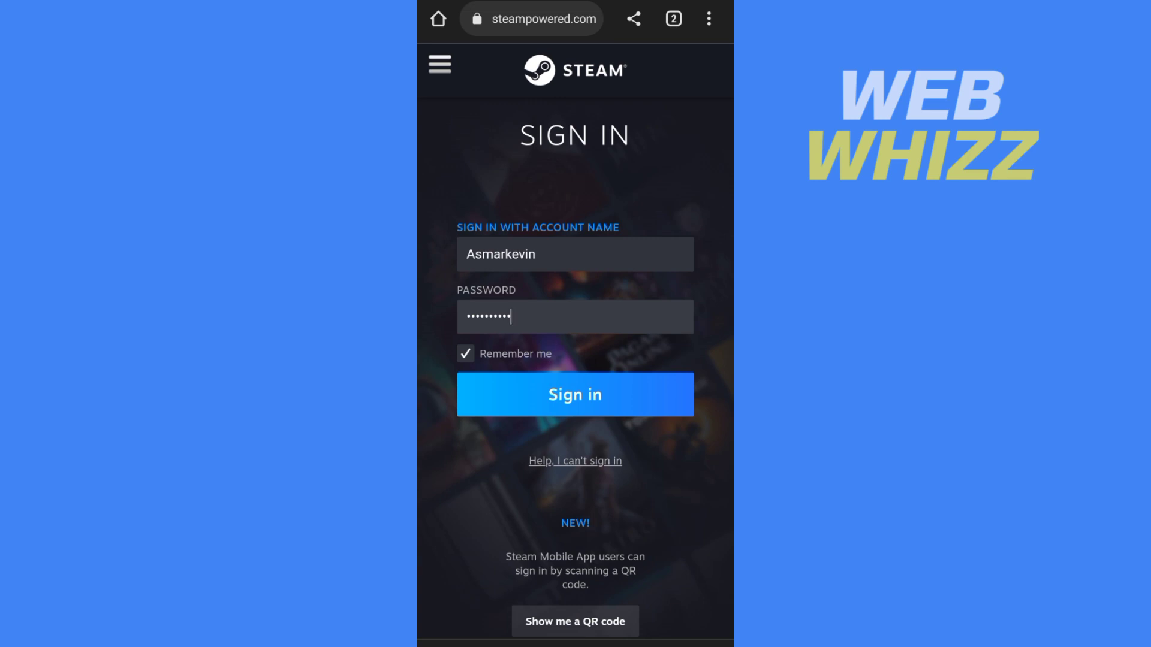
click(649, 398)
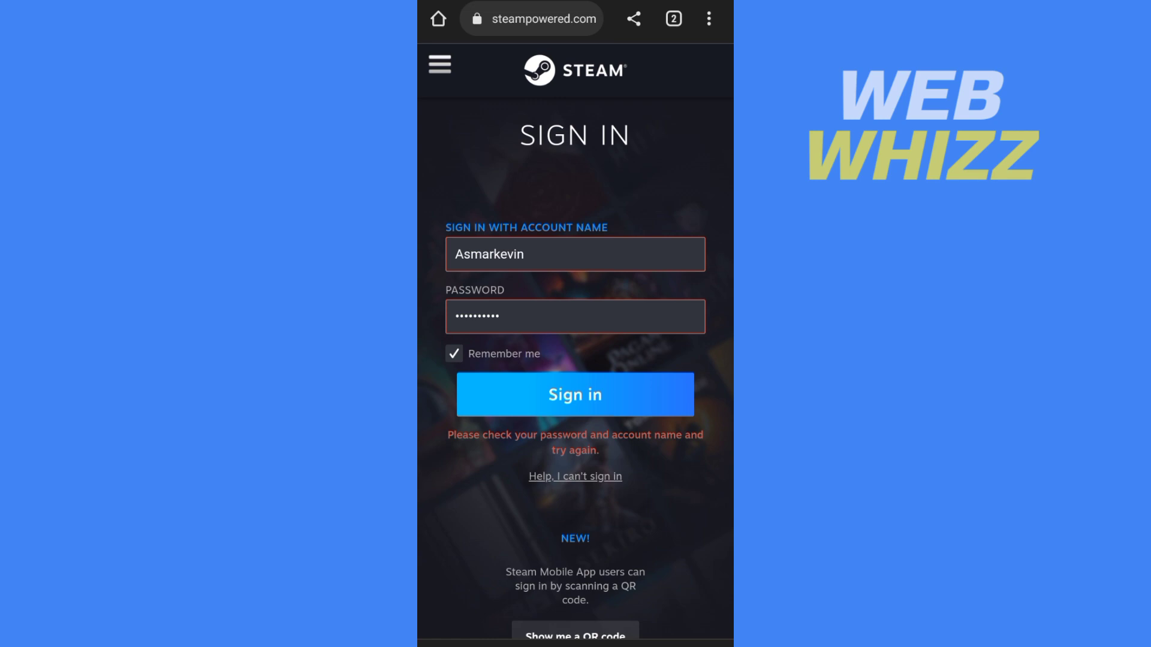
scroll(673, 529, down, 2)
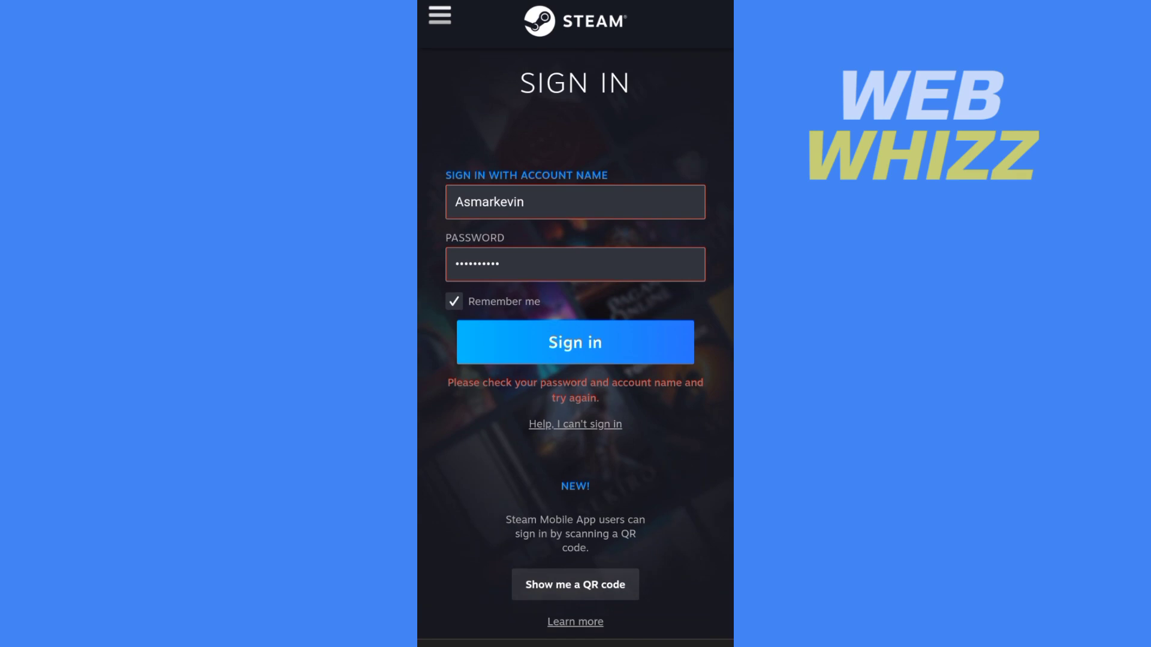
- Choose 'Help, I can't sign in', then 'I forgot my Steam Account name or password'
click(577, 422)
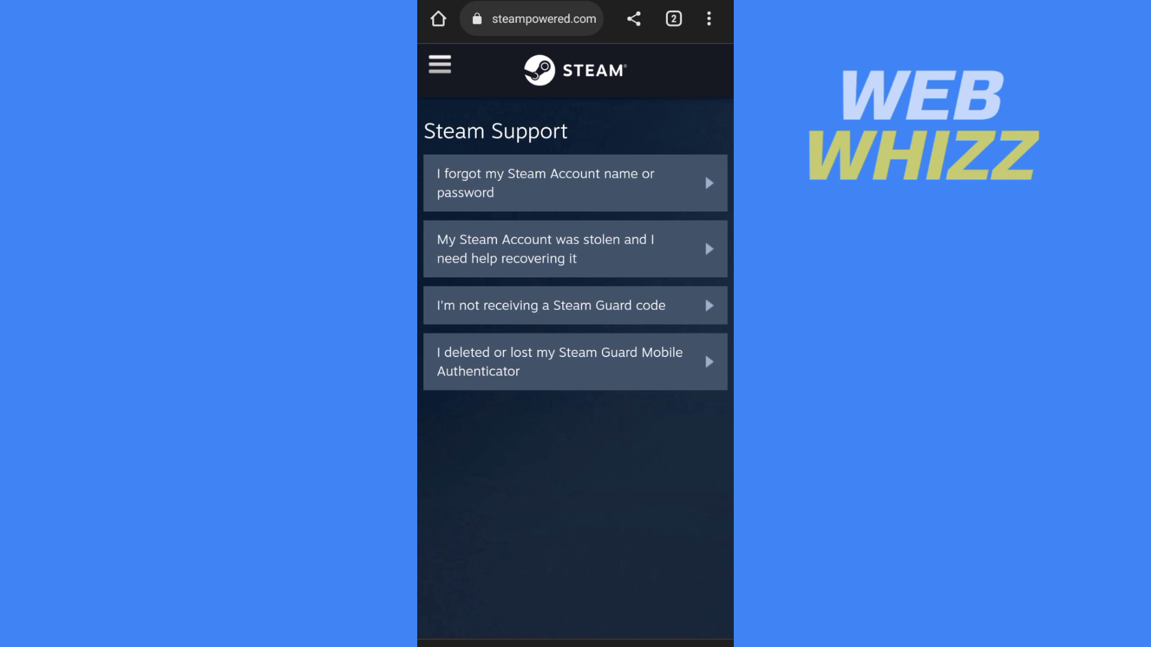
click(673, 185)
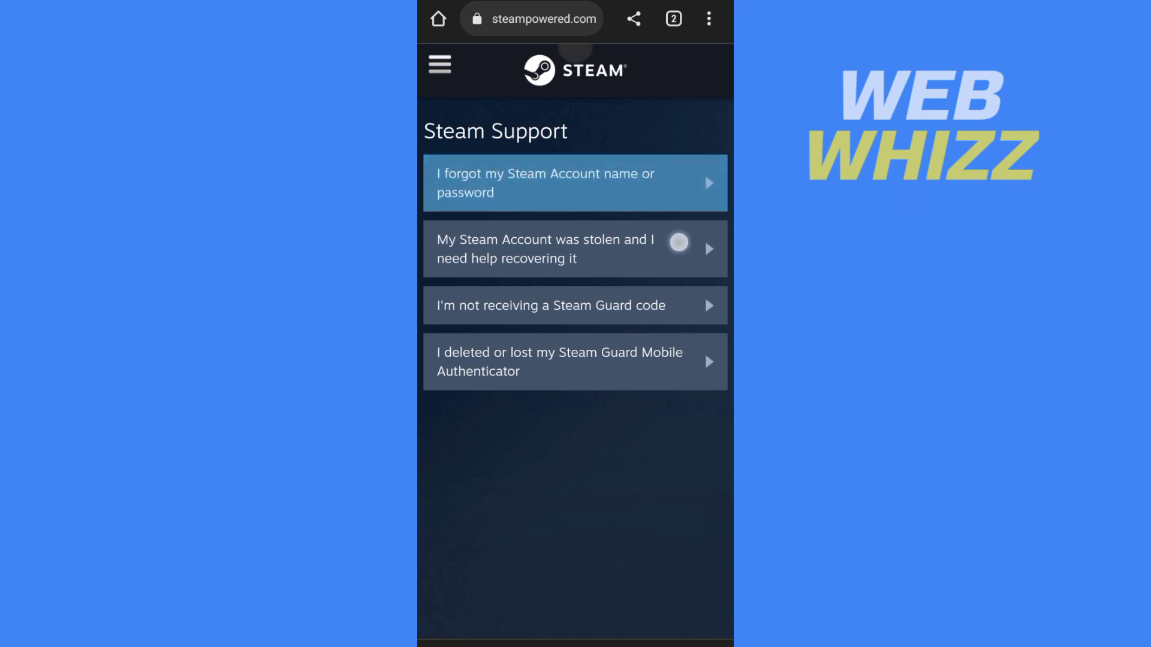
click(682, 185)
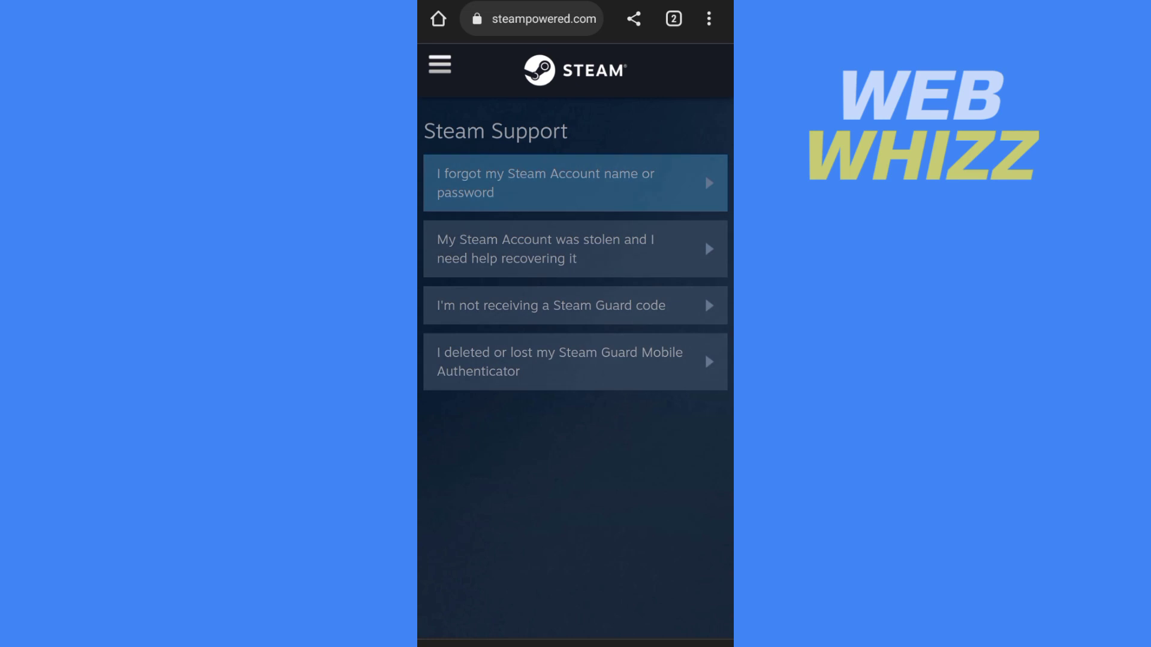
- Enter the account's email address, typing 'masm' and completing it from a suggestion
drag(699, 195, 684, 127)
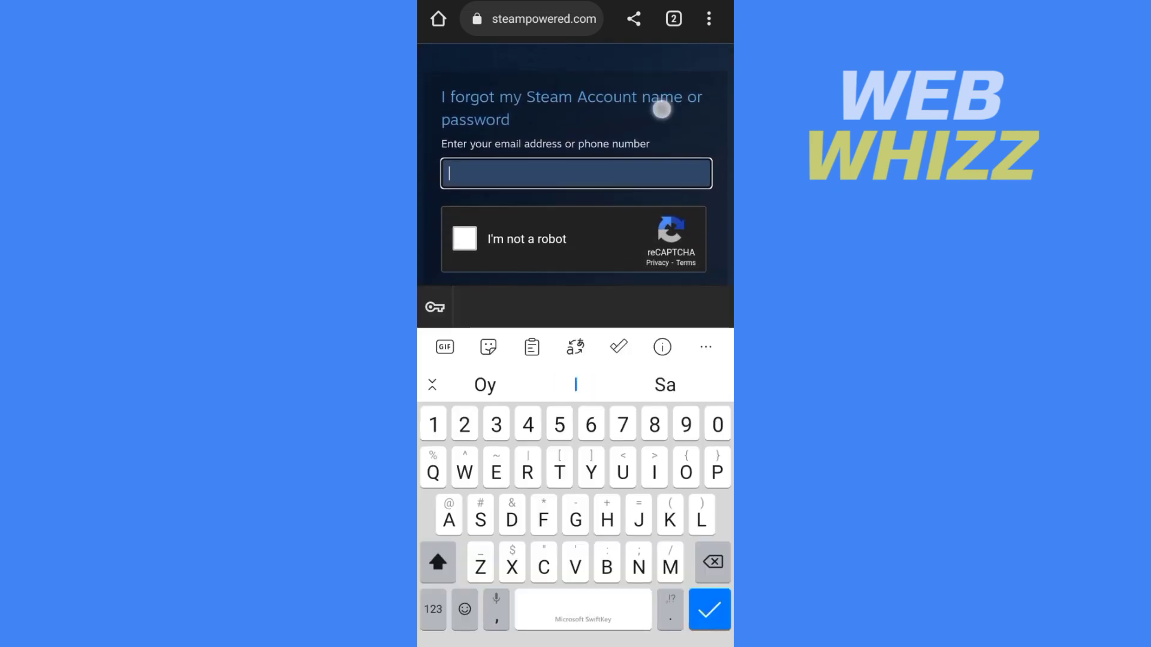
drag(660, 108, 660, 127)
click(438, 562)
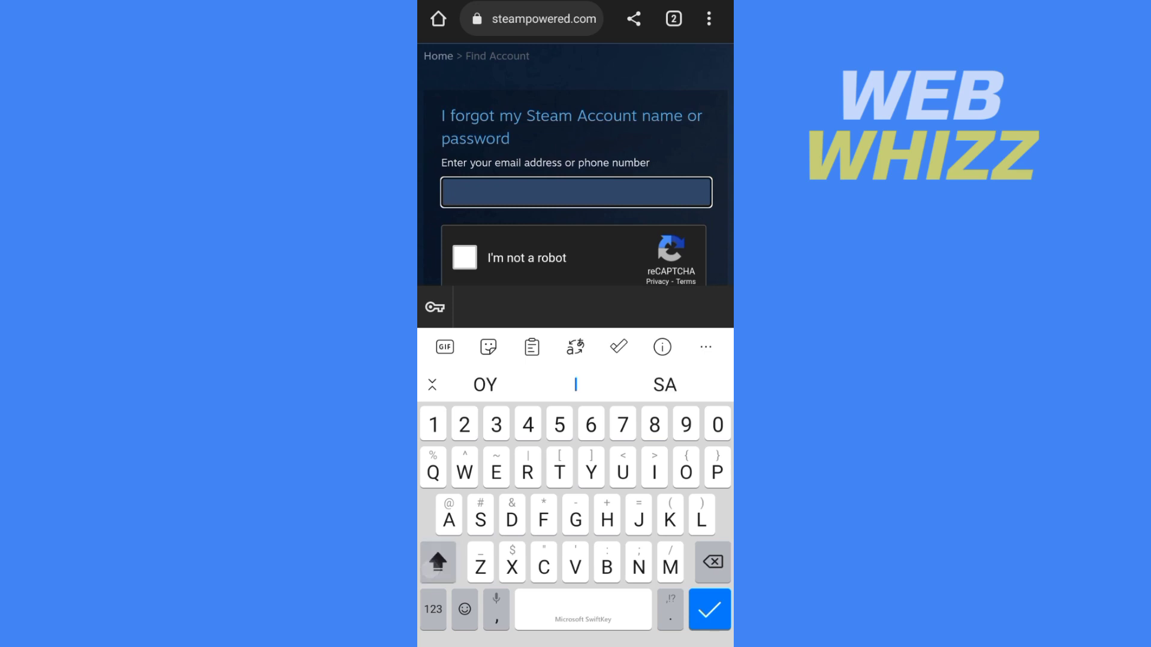
text(mas)
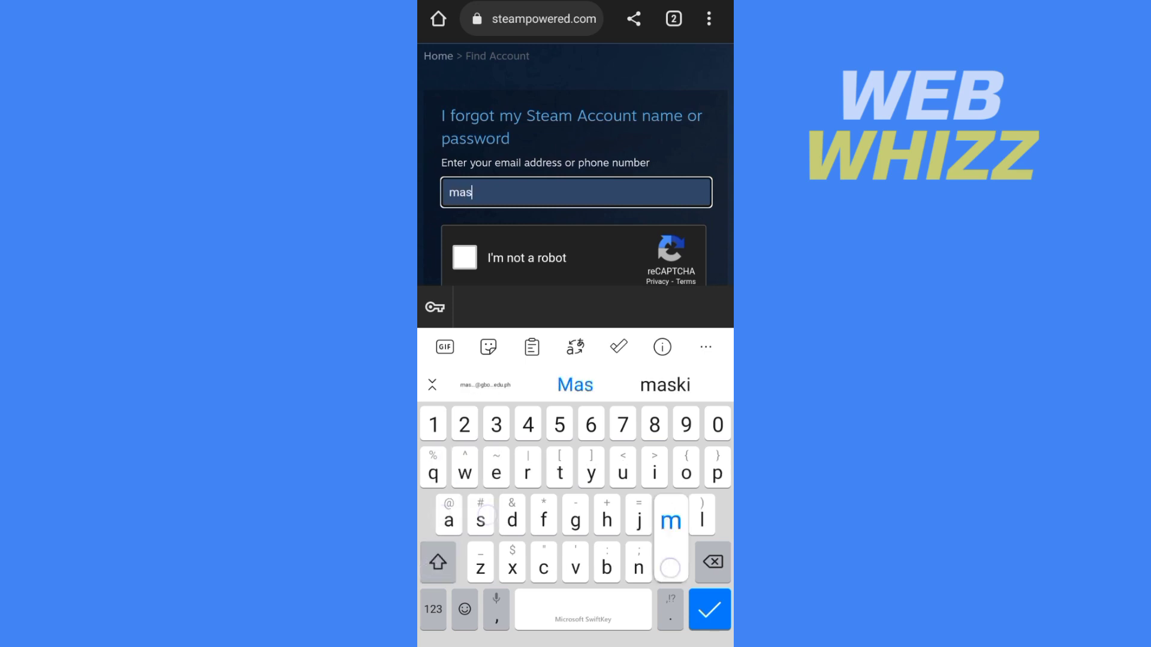
text(m)
click(478, 385)
key(BackSpace)
- Pass the 'I'm not a robot' vehicle-picture challenge and search for the account
click(464, 258)
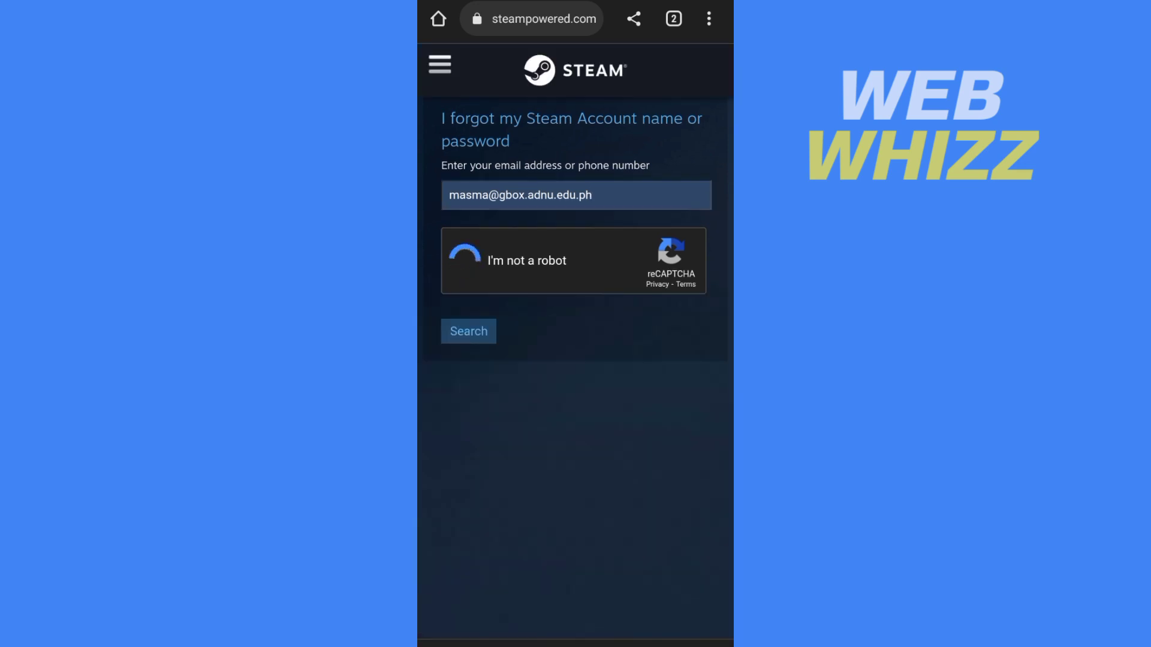
click(607, 195)
click(682, 191)
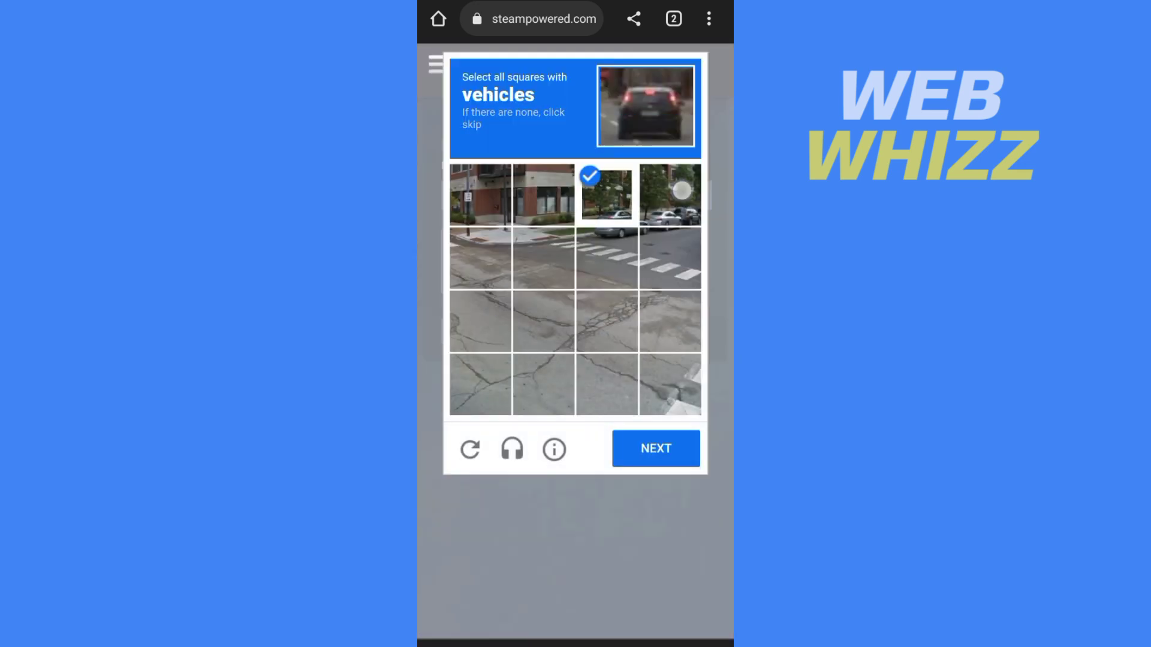
click(669, 265)
click(616, 241)
click(655, 449)
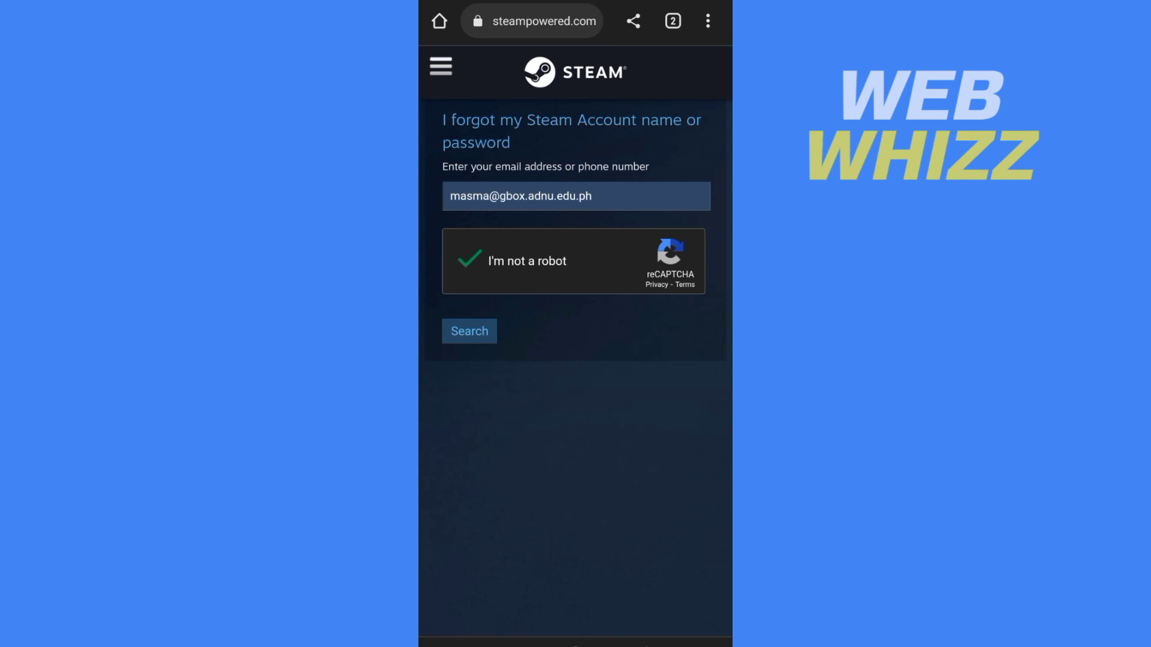
drag(622, 364, 616, 398)
click(471, 390)
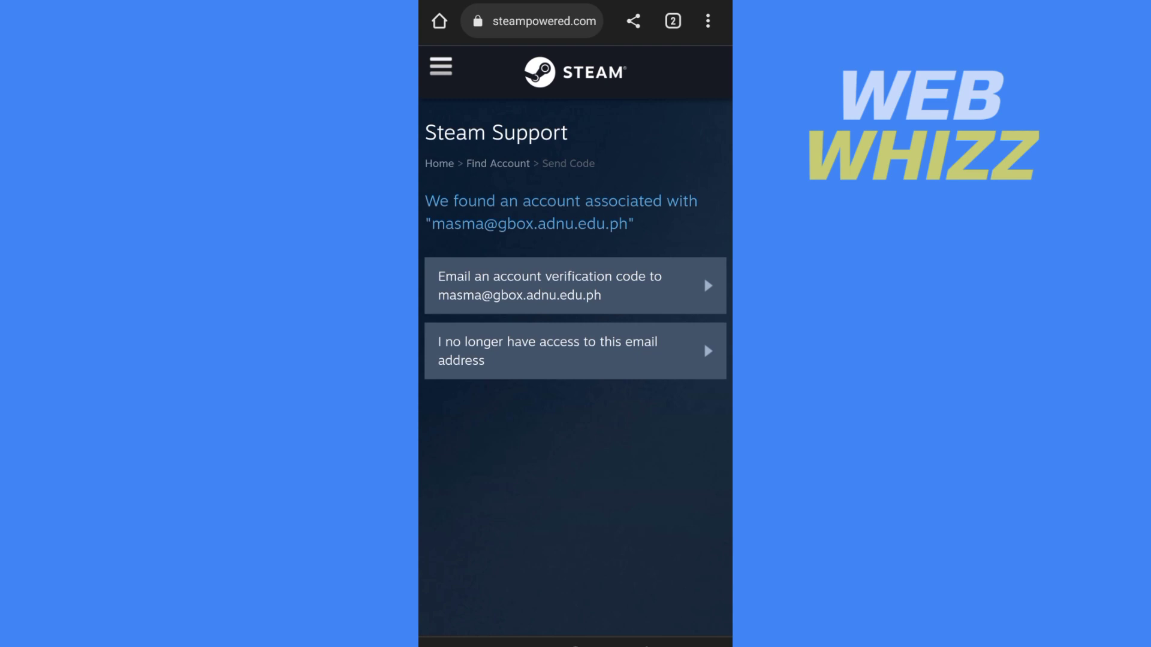
- Pick 'I no longer have access to this email address' on the found-account page
drag(675, 285, 688, 266)
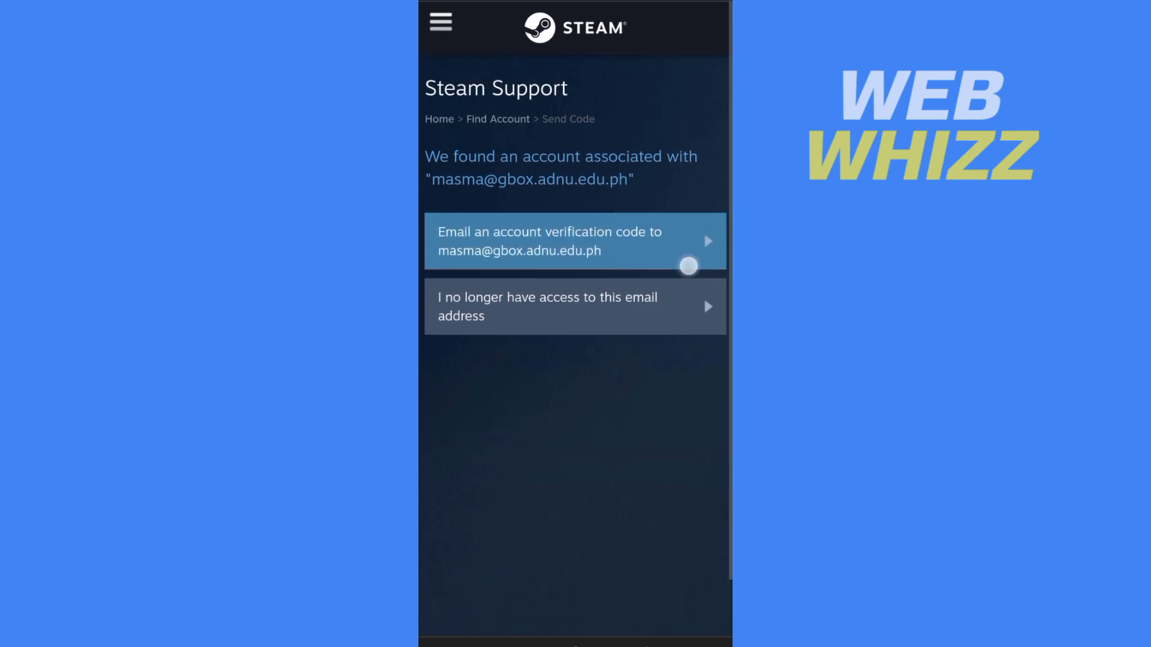
click(689, 357)
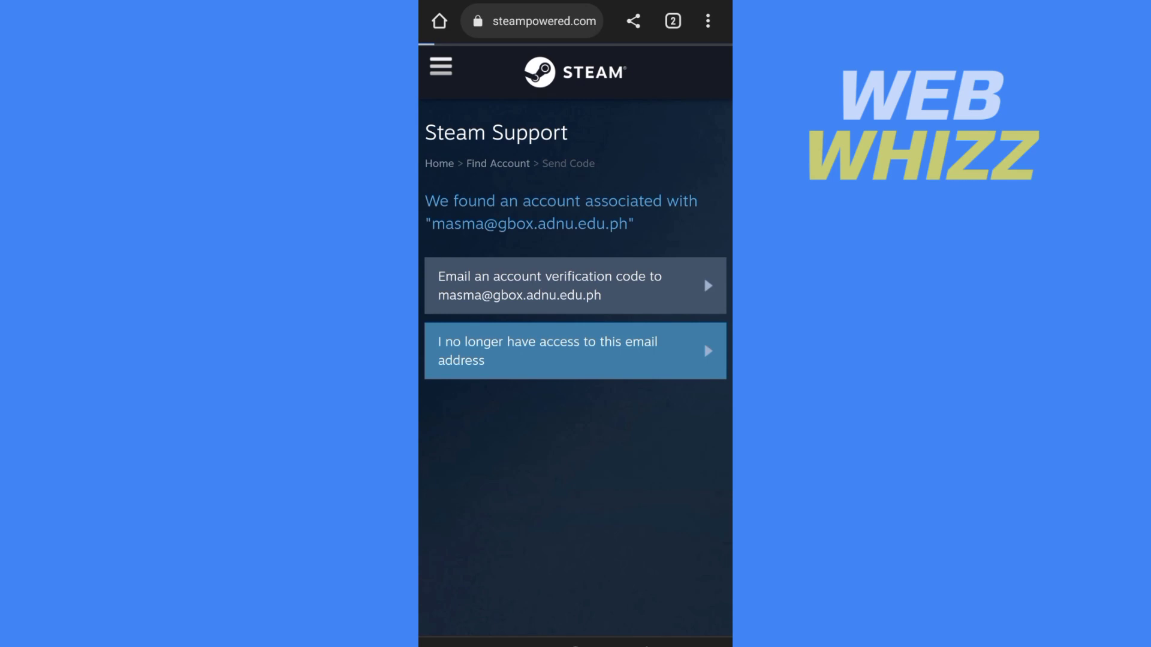
drag(670, 522, 665, 285)
drag(673, 463, 693, 257)
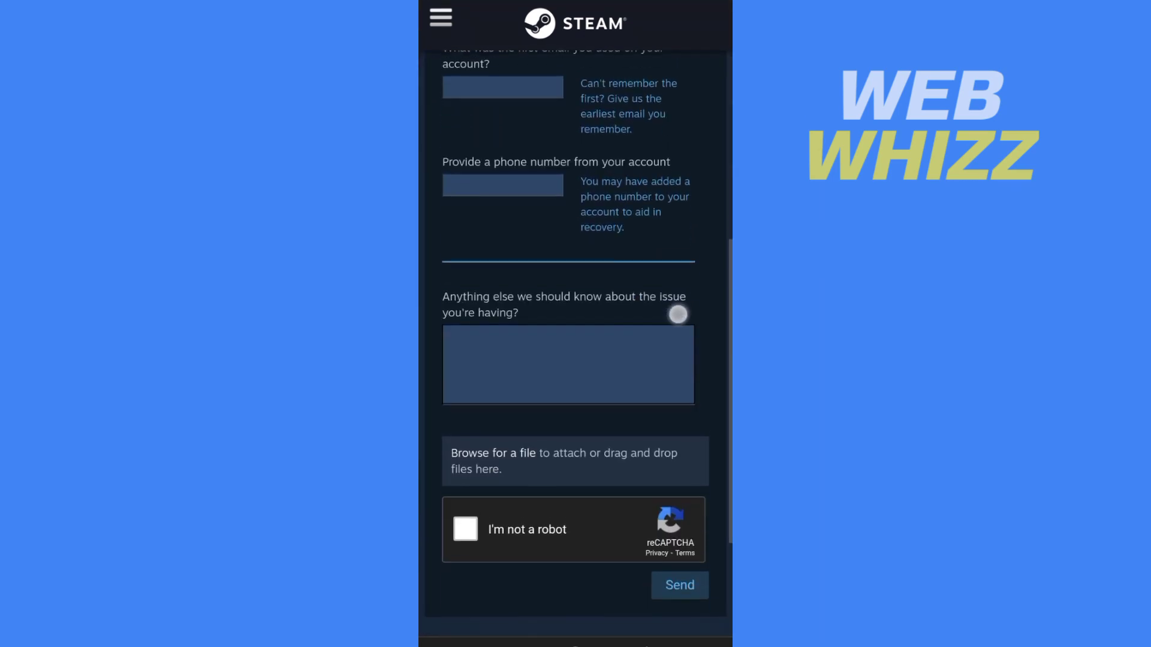
drag(677, 314, 659, 565)
drag(588, 304, 588, 256)
drag(545, 353, 552, 252)
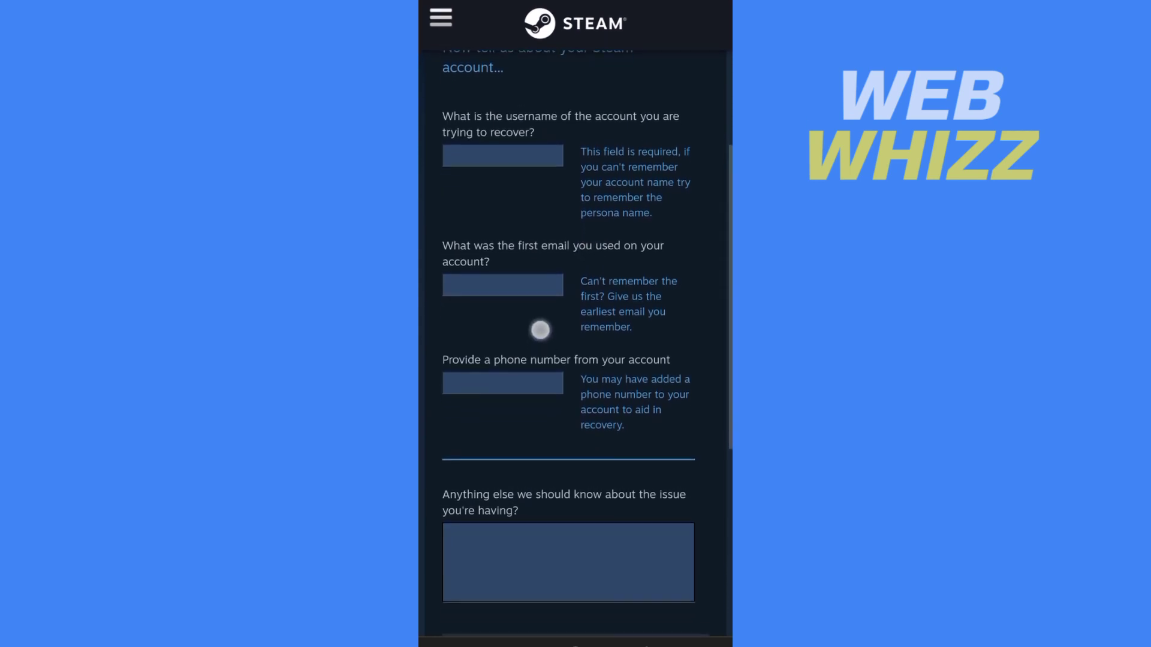
drag(555, 354, 554, 317)
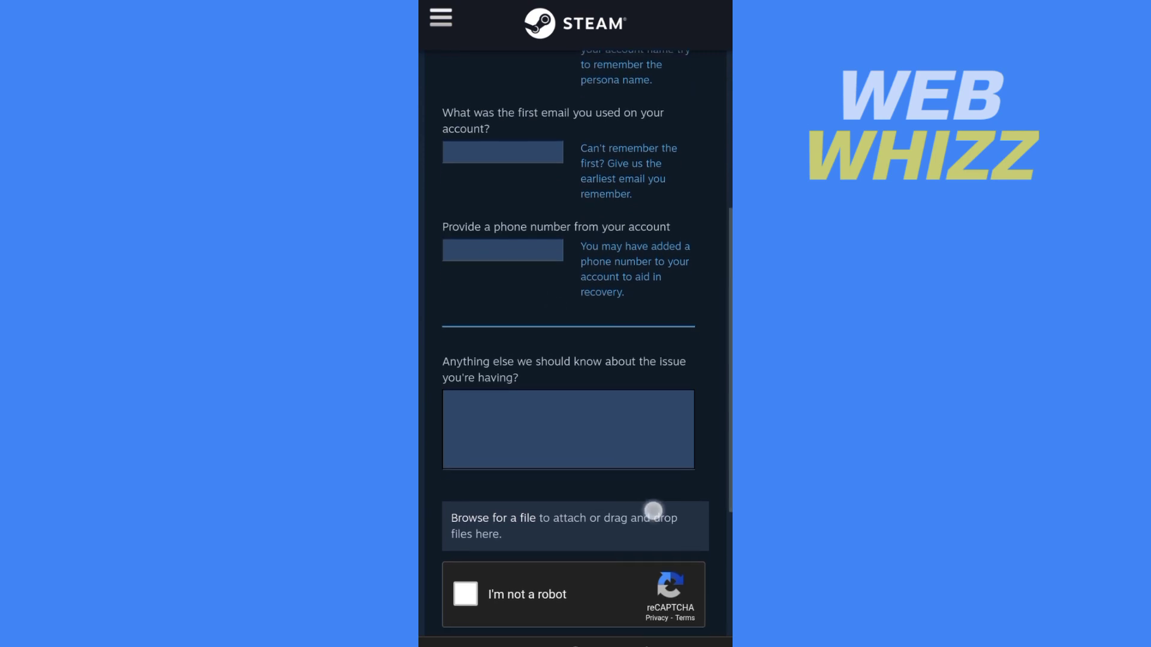
drag(642, 513, 642, 411)
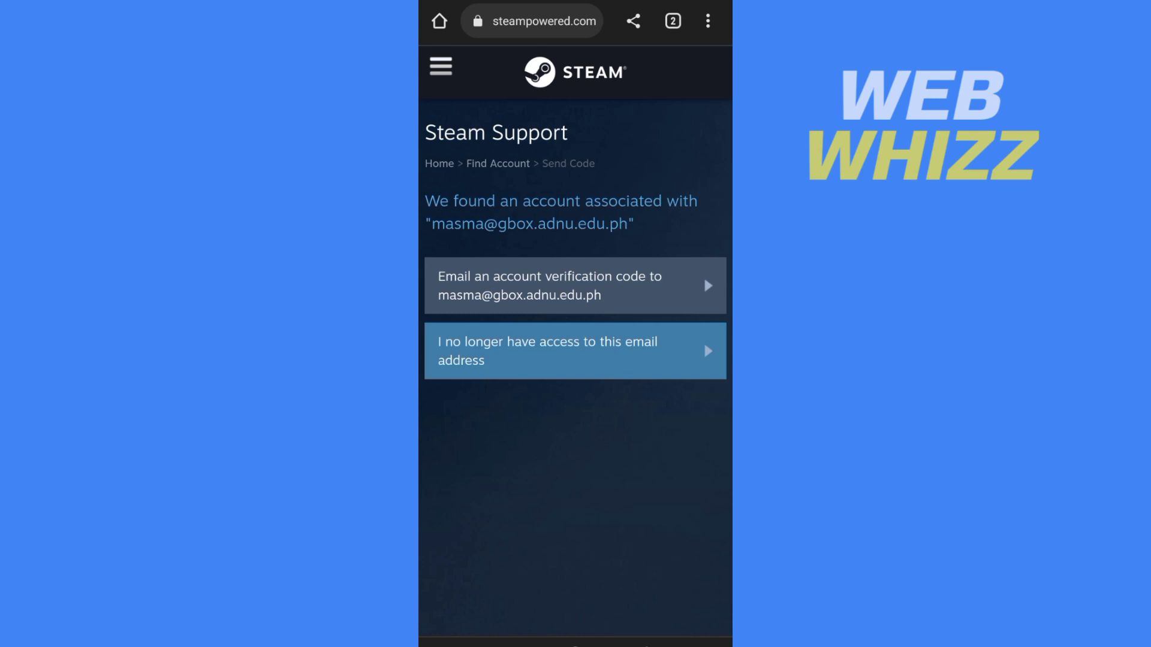
- Have Steam email an account verification code to the account's address
click(664, 302)
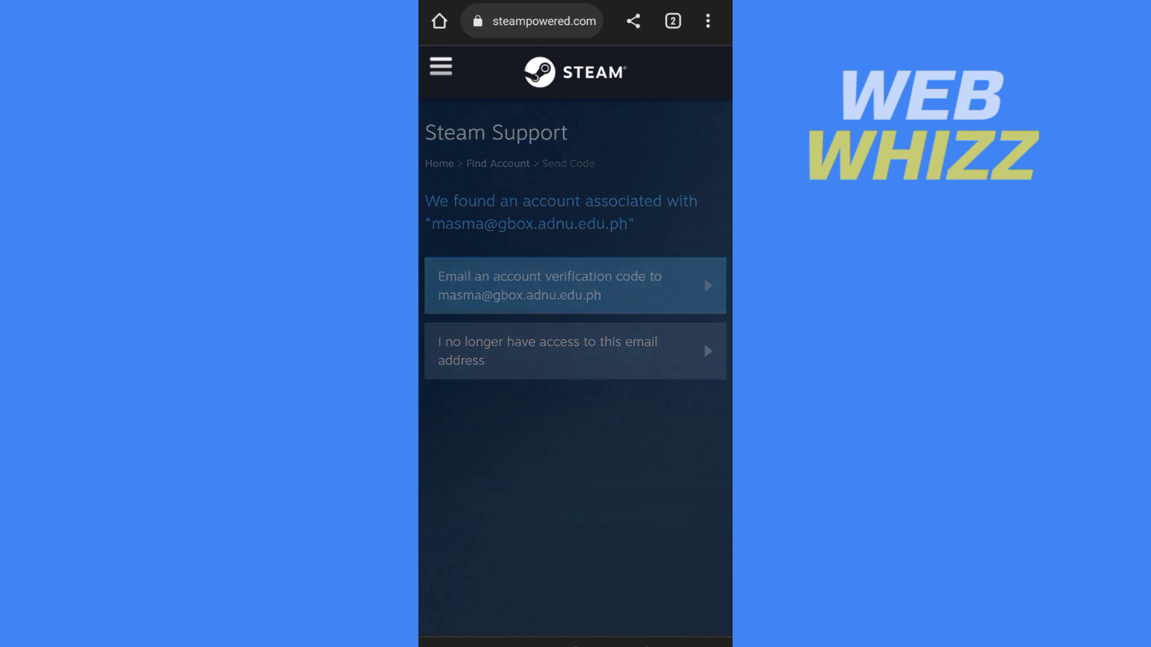
mouse_move(676, 530)
mouse_down()
mouse_move(672, 487)
mouse_move(668, 527)
mouse_up()
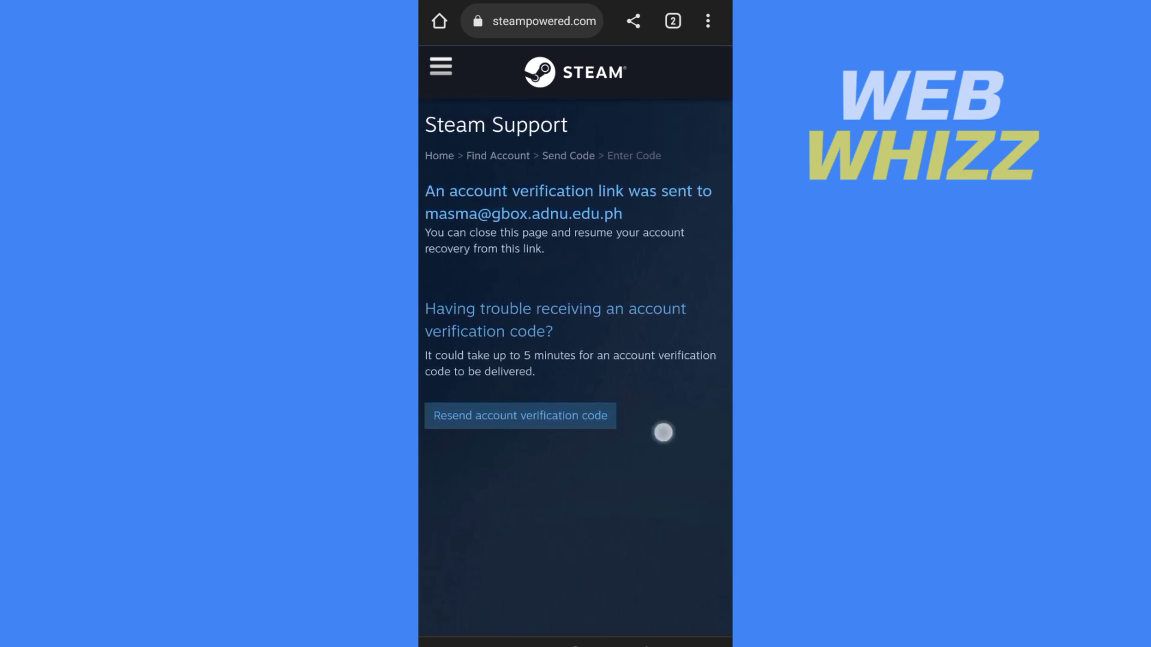
mouse_move(663, 432)
mouse_down()
mouse_move(664, 355)
mouse_move(663, 377)
mouse_up()
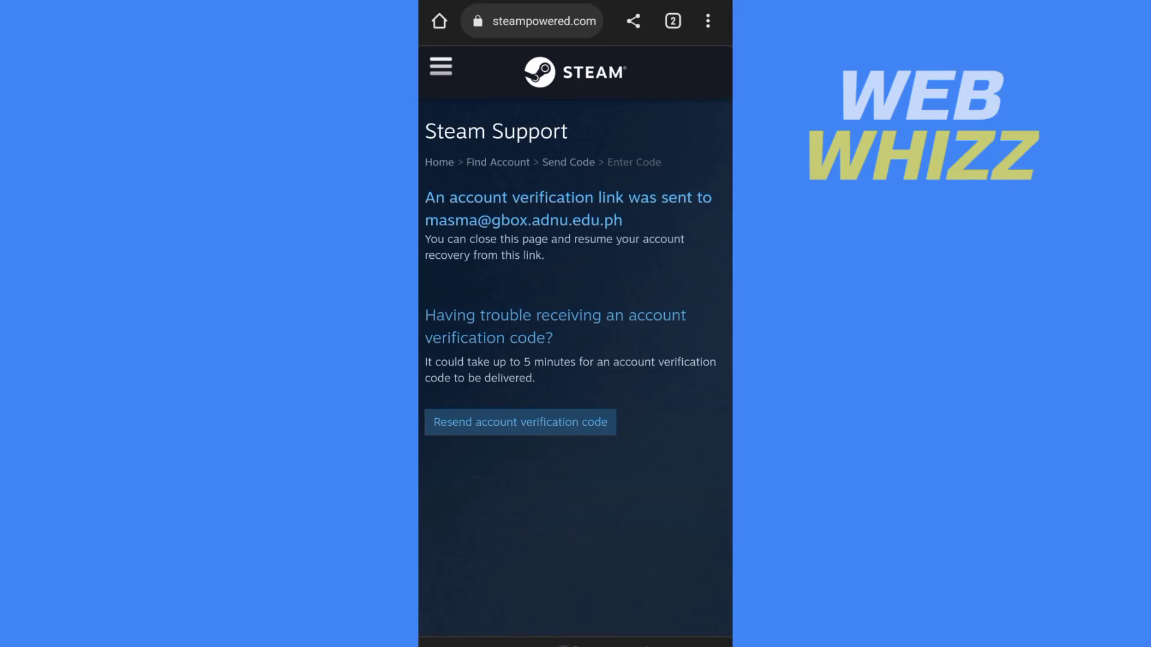
- Open Steam Support's 'Steam Account Recovery' email from the home-screen email widget
drag(575, 644, 576, 450)
drag(671, 420, 479, 419)
drag(671, 359, 479, 359)
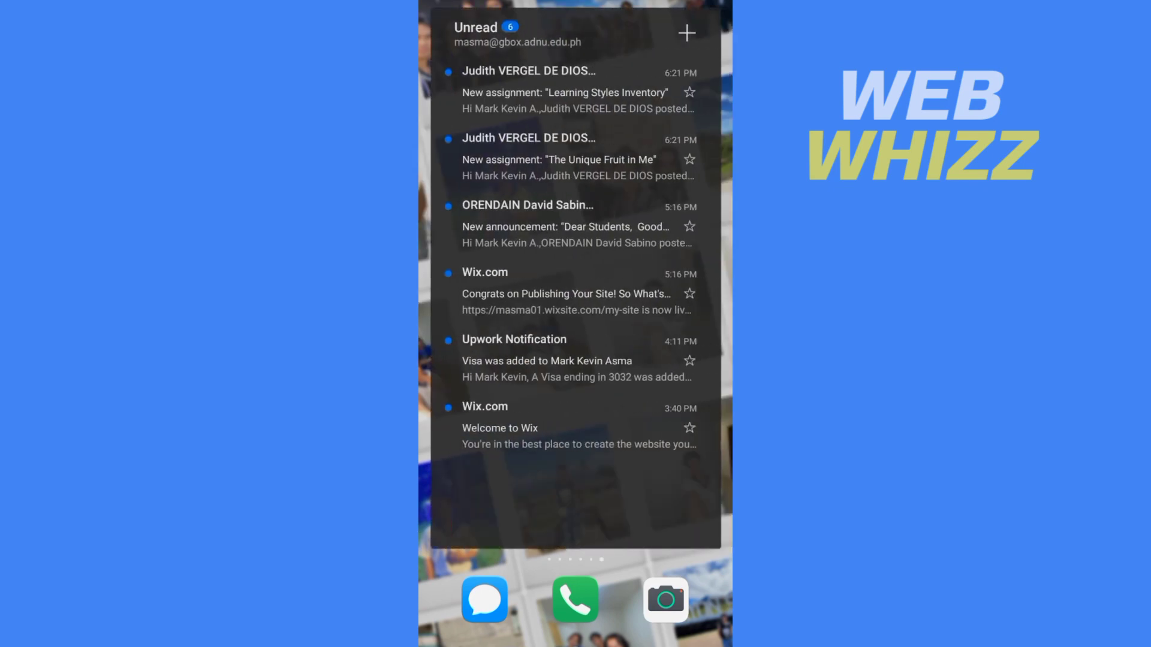
click(606, 46)
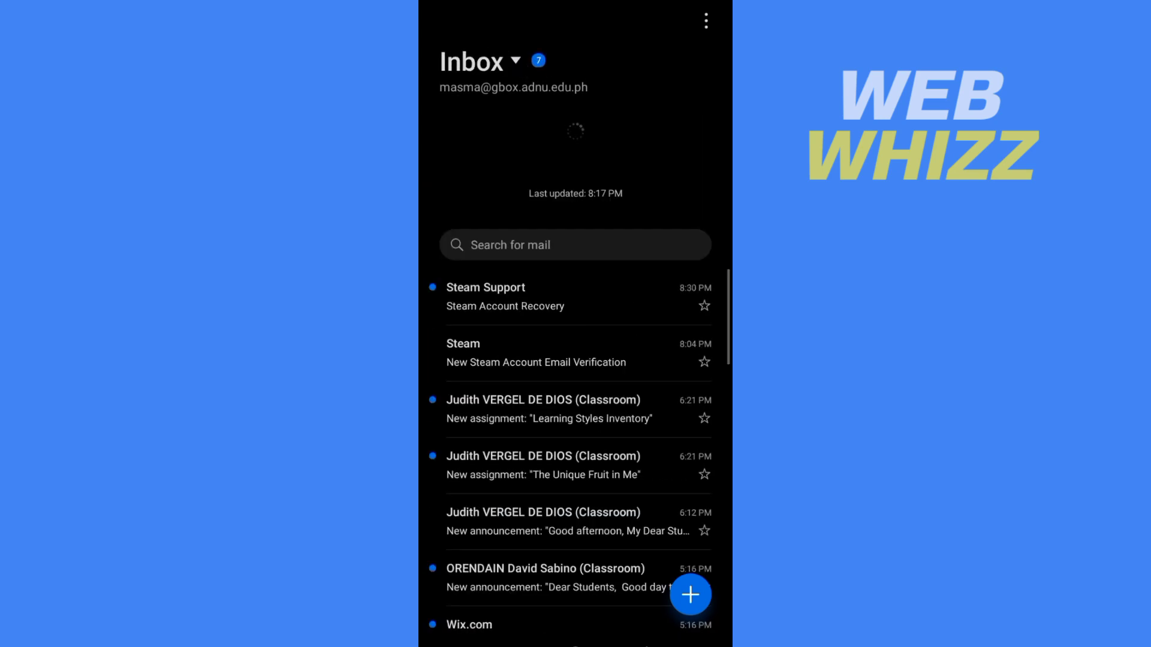
click(505, 296)
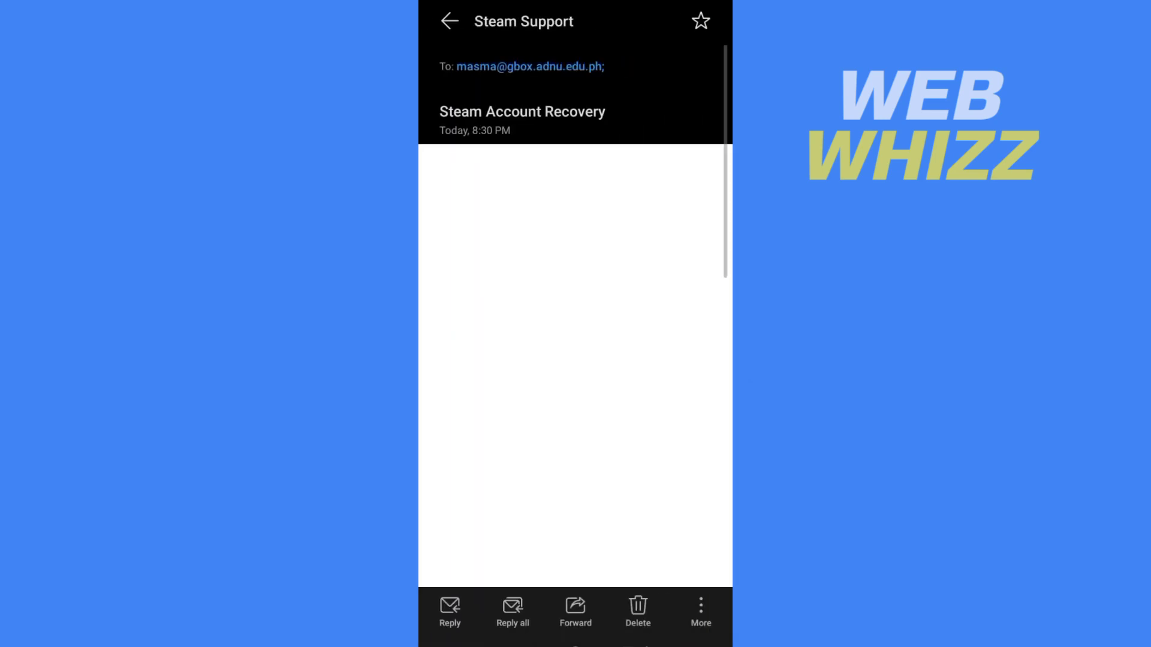
drag(655, 496, 657, 473)
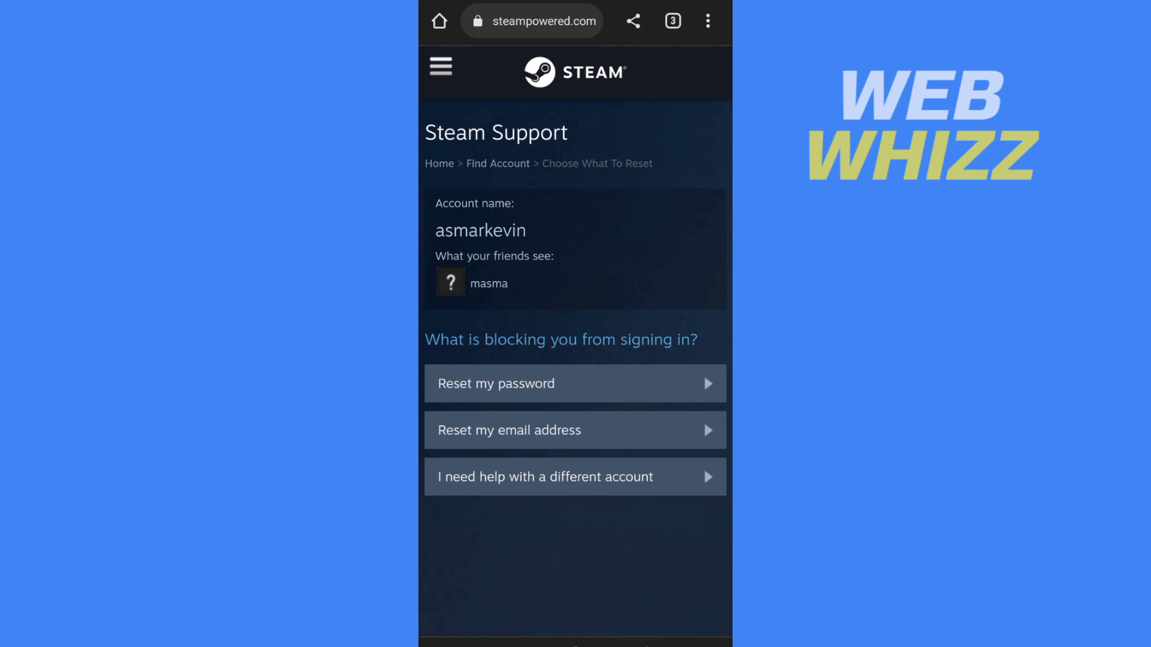
drag(683, 390, 683, 308)
click(683, 306)
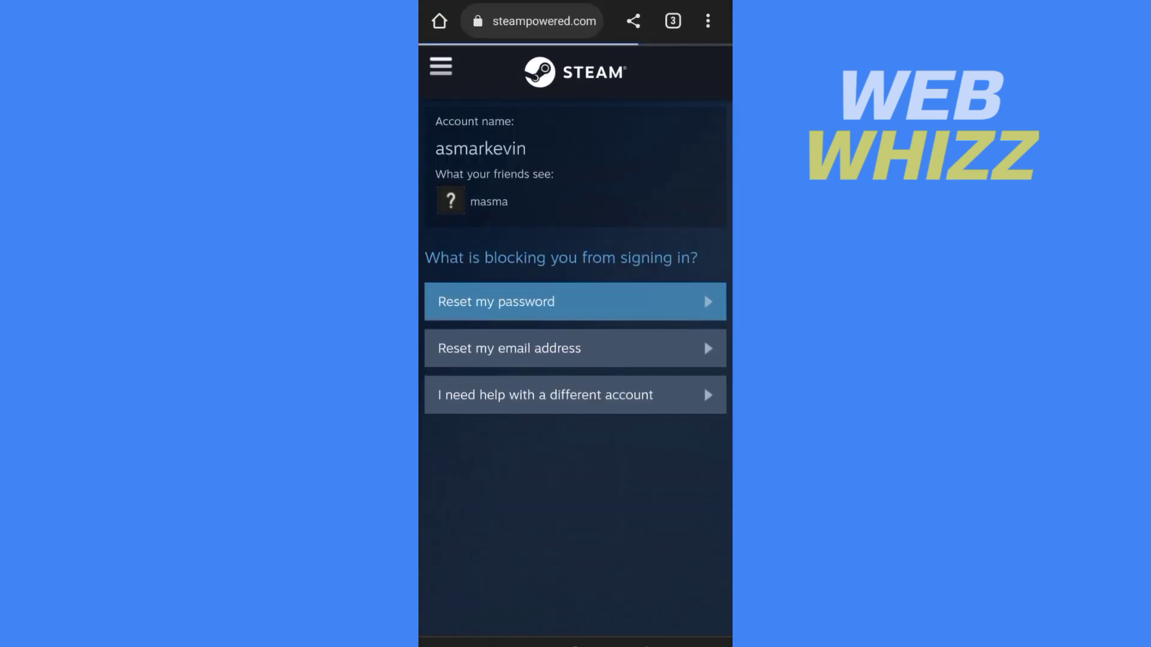
click(640, 406)
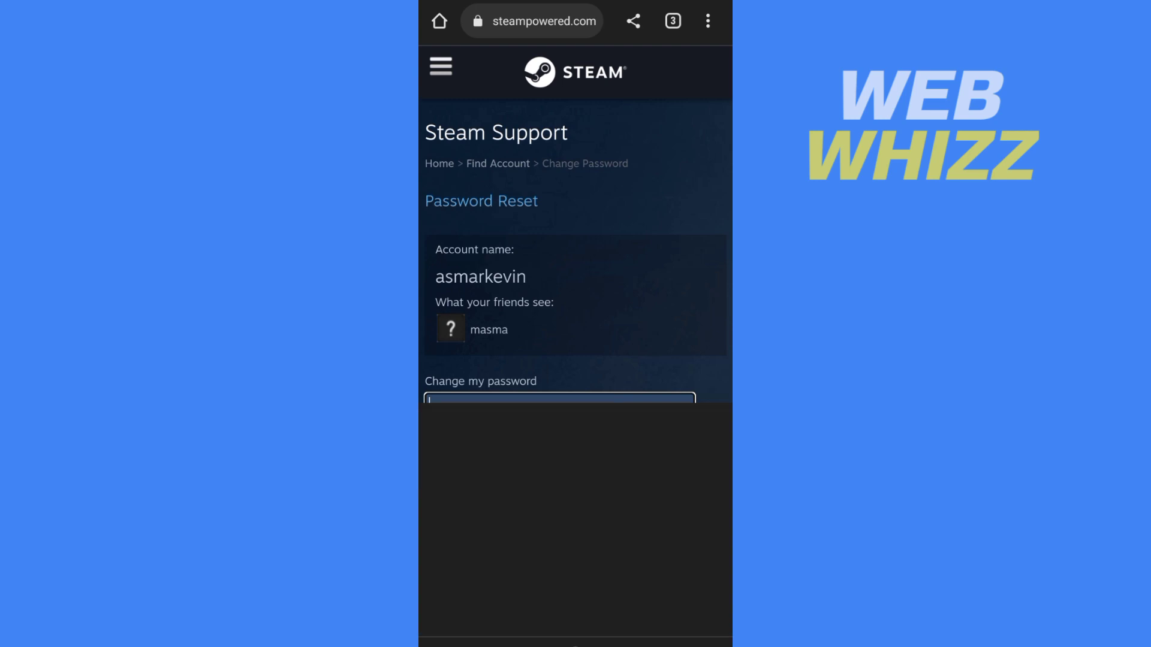
drag(449, 289, 441, 232)
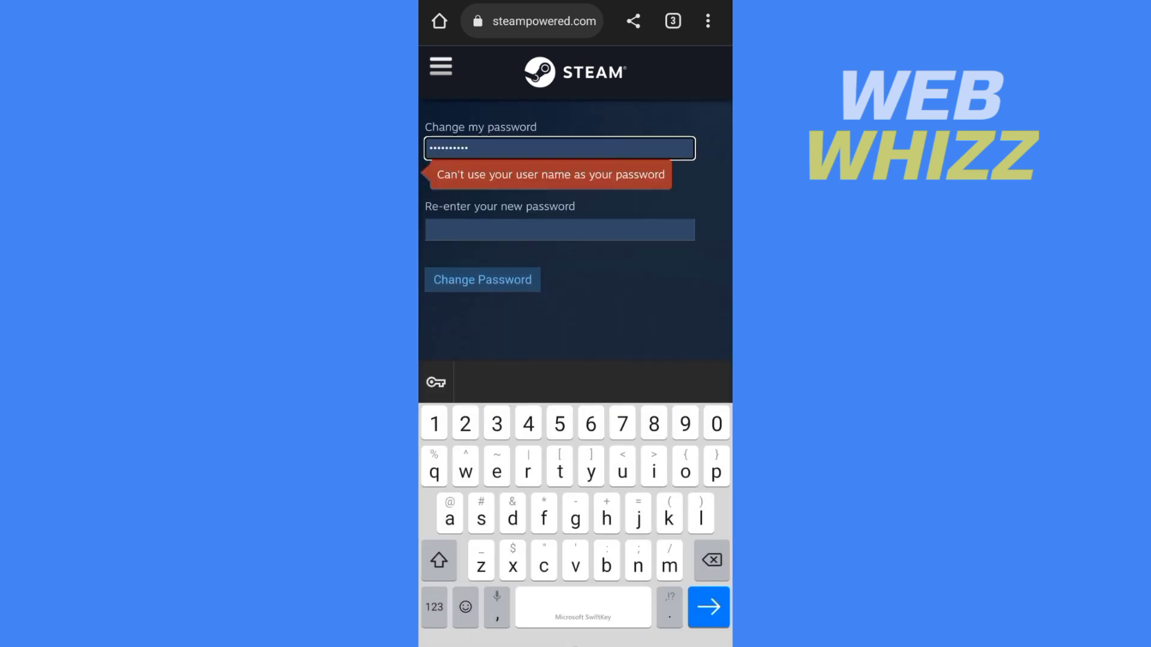
click(443, 226)
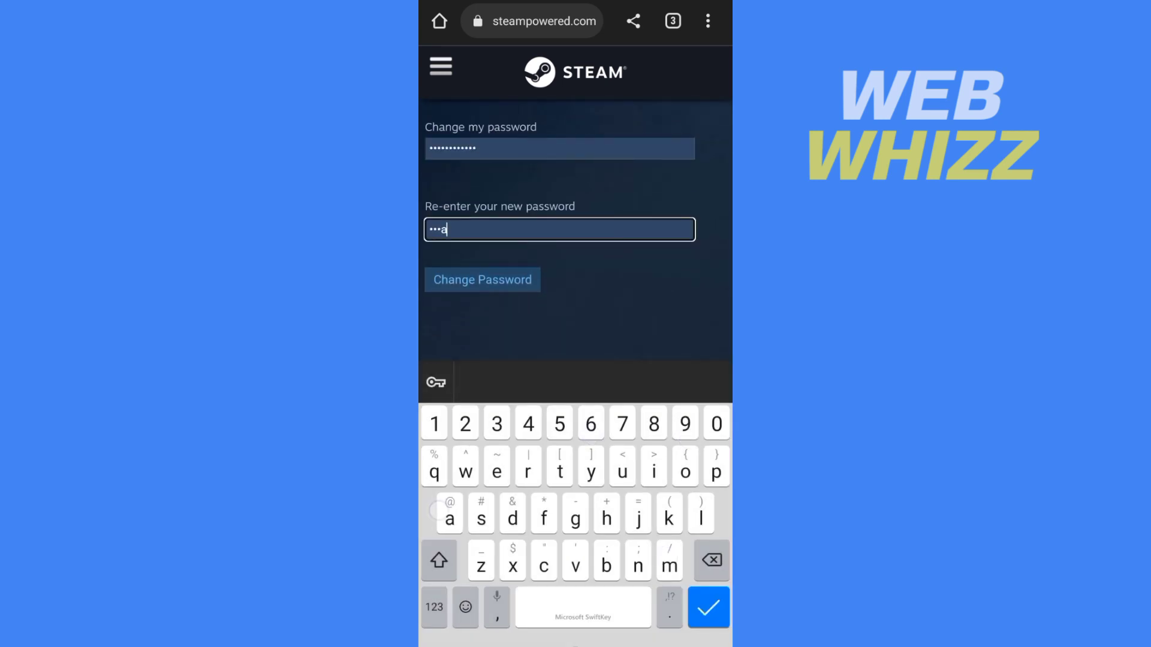
key(Return)
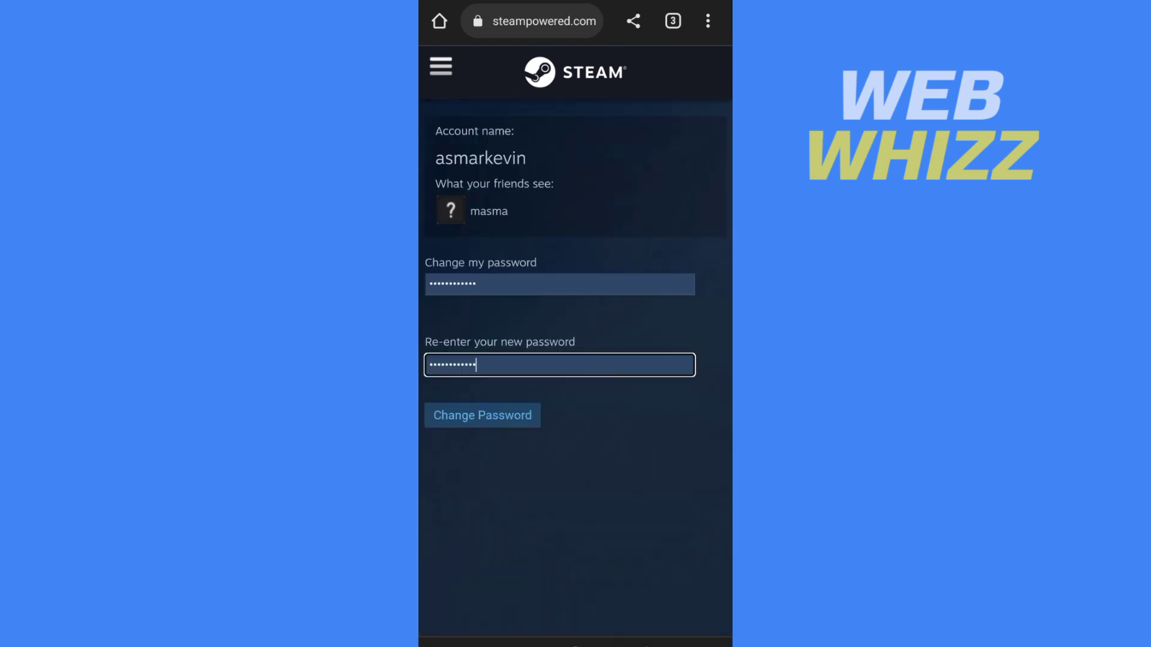
- Submit the new password and continue from the confirmation to the Steam sign-in page
click(518, 417)
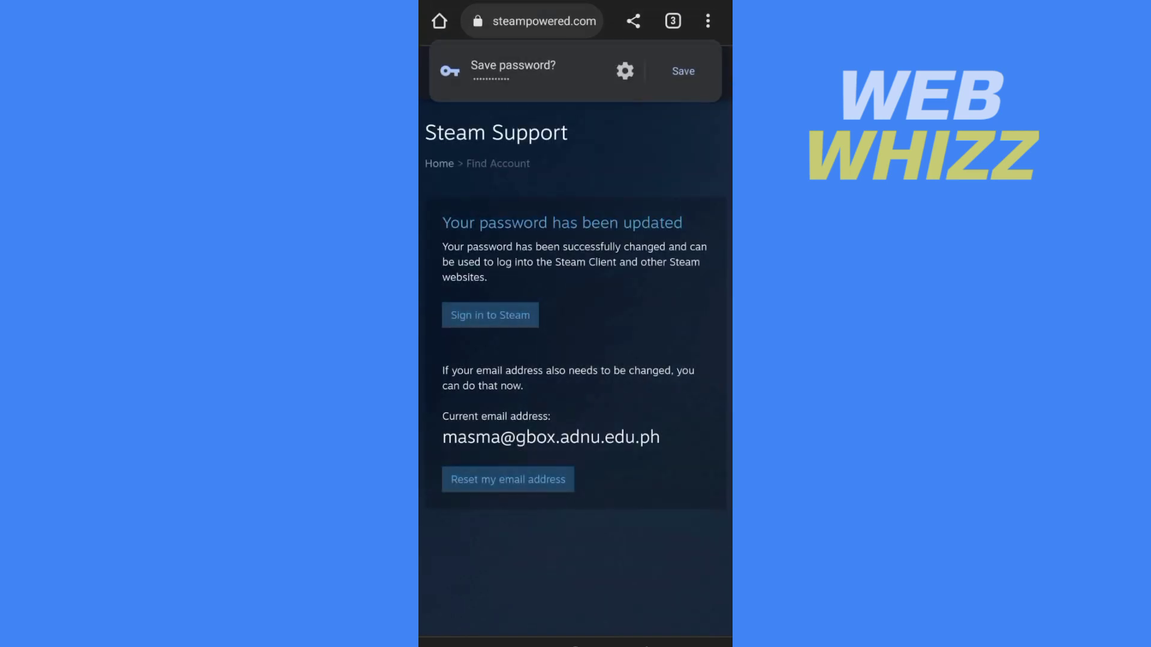
drag(652, 342, 652, 283)
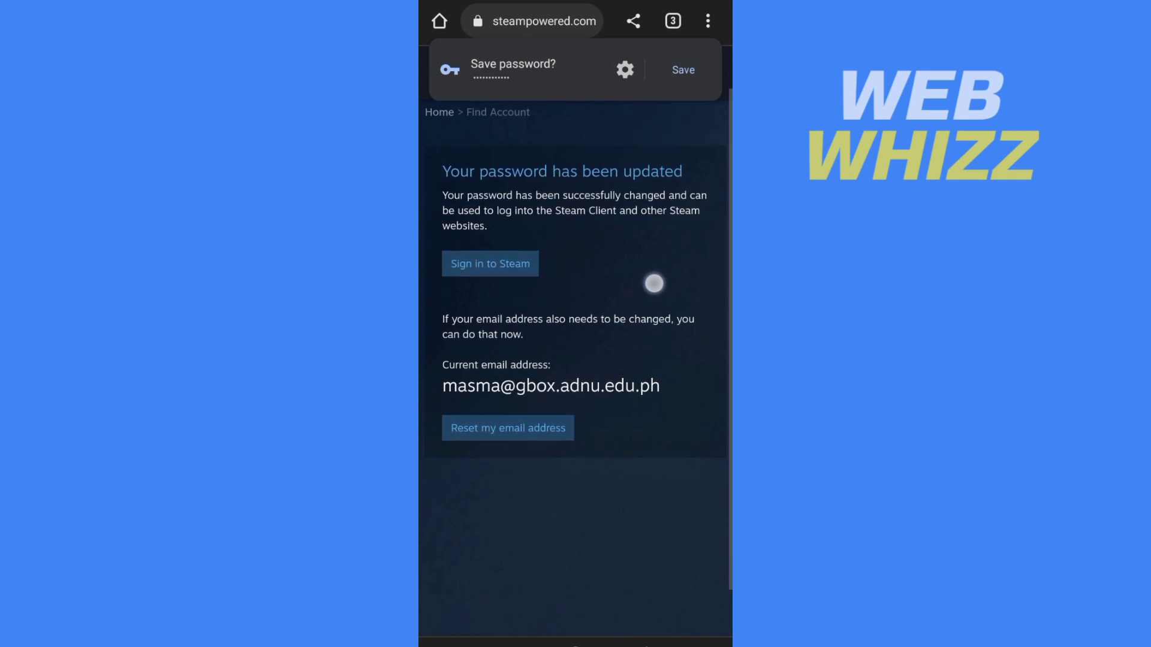
click(490, 296)
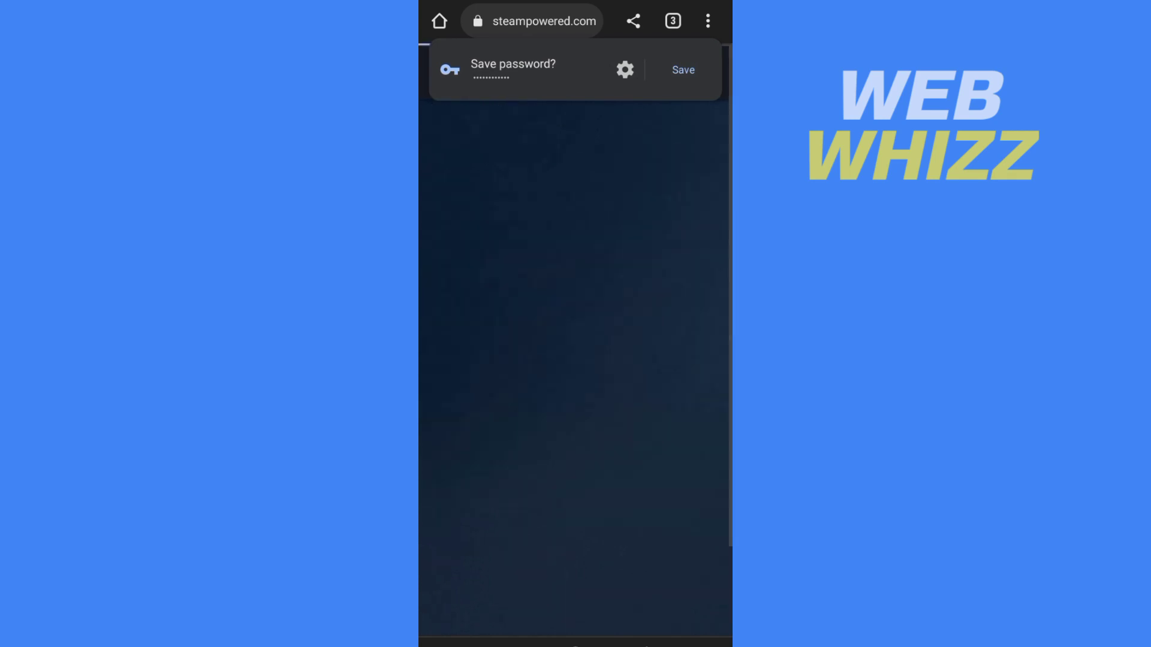
- Dismiss the save-password offer and the on-screen keyboard, leaving the sign-in fields empty
click(667, 87)
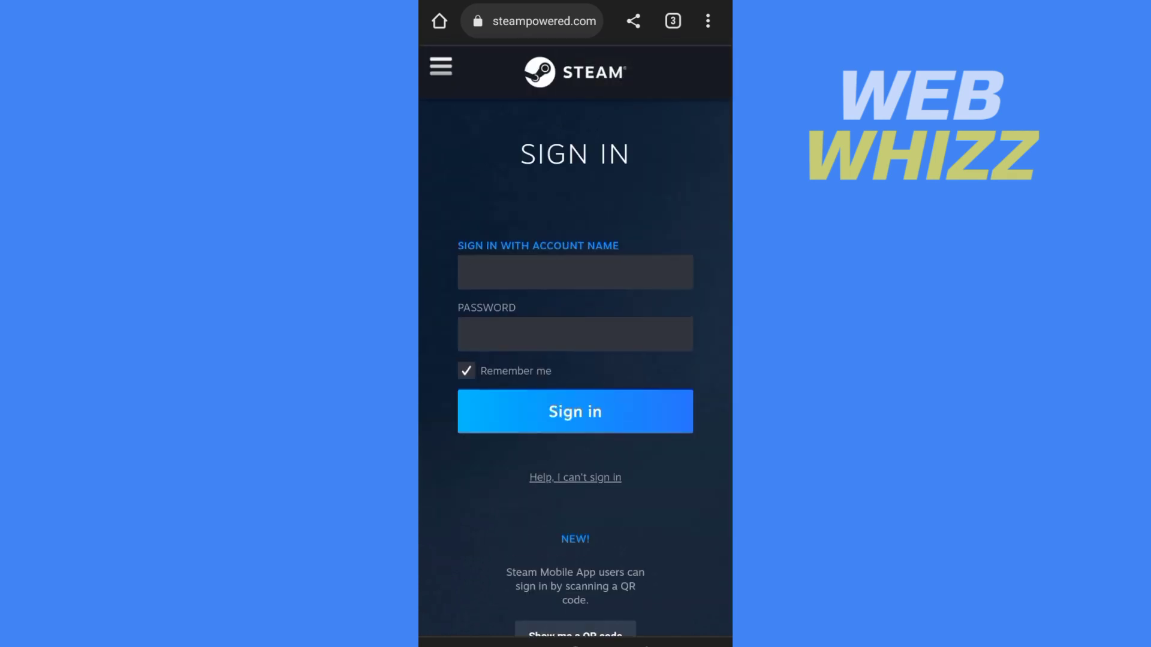
click(638, 273)
key(Escape)
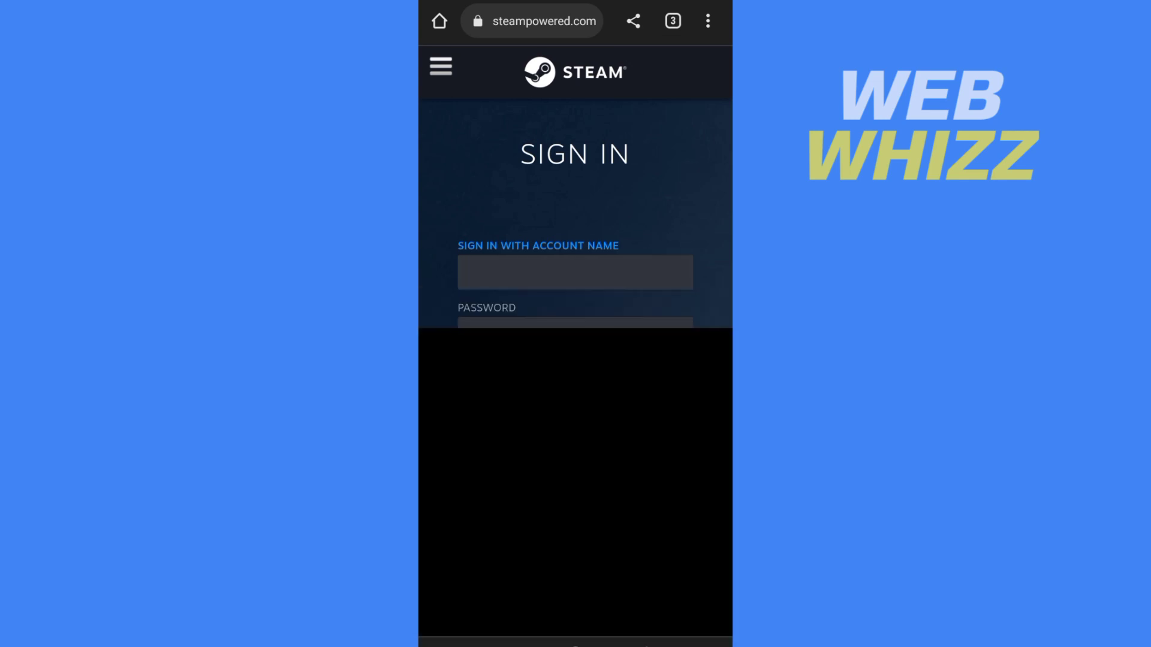